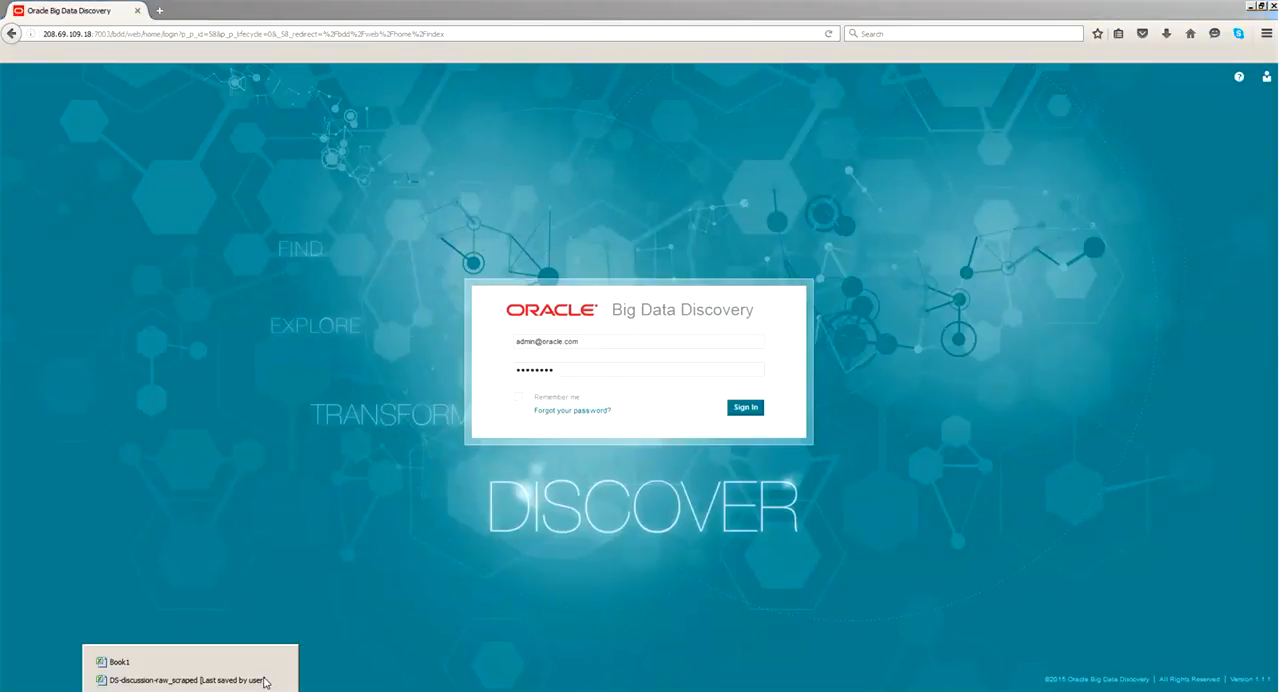
- Review the title, post, date href and date text columns of the DS-discussion-raw_scraped workbook in Excel, and return to the browser
left_click(196, 676)
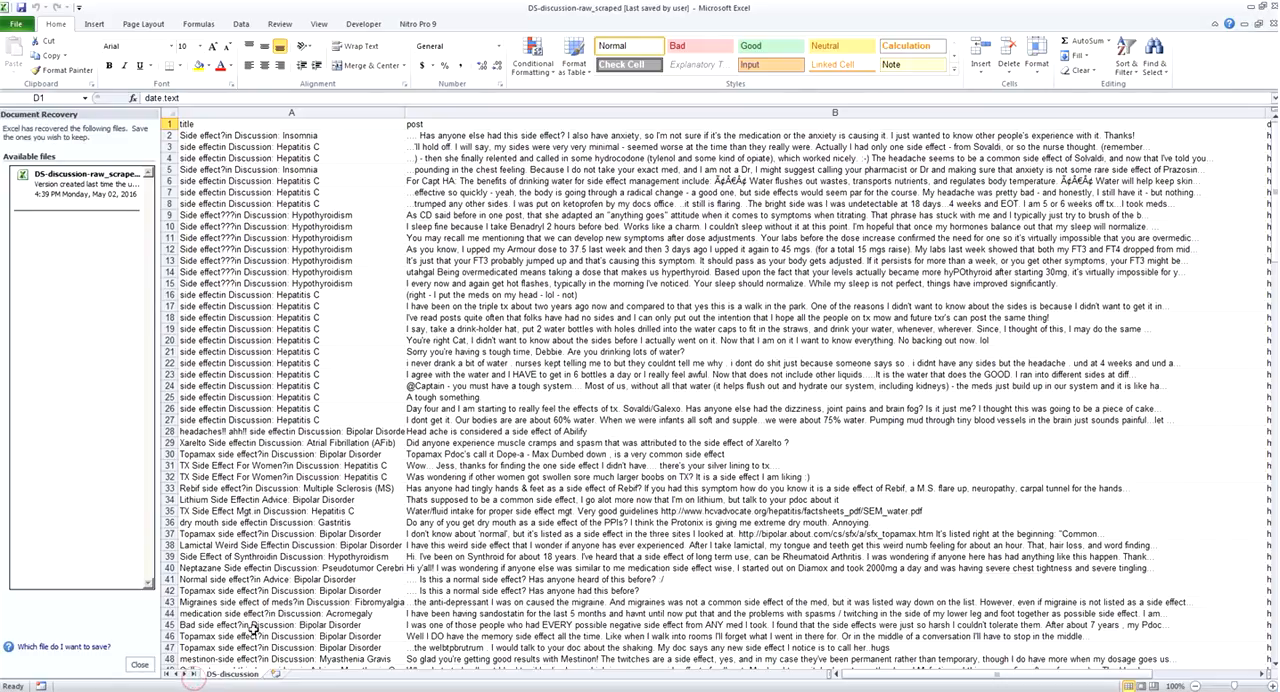
left_click(222, 124)
left_click(469, 125)
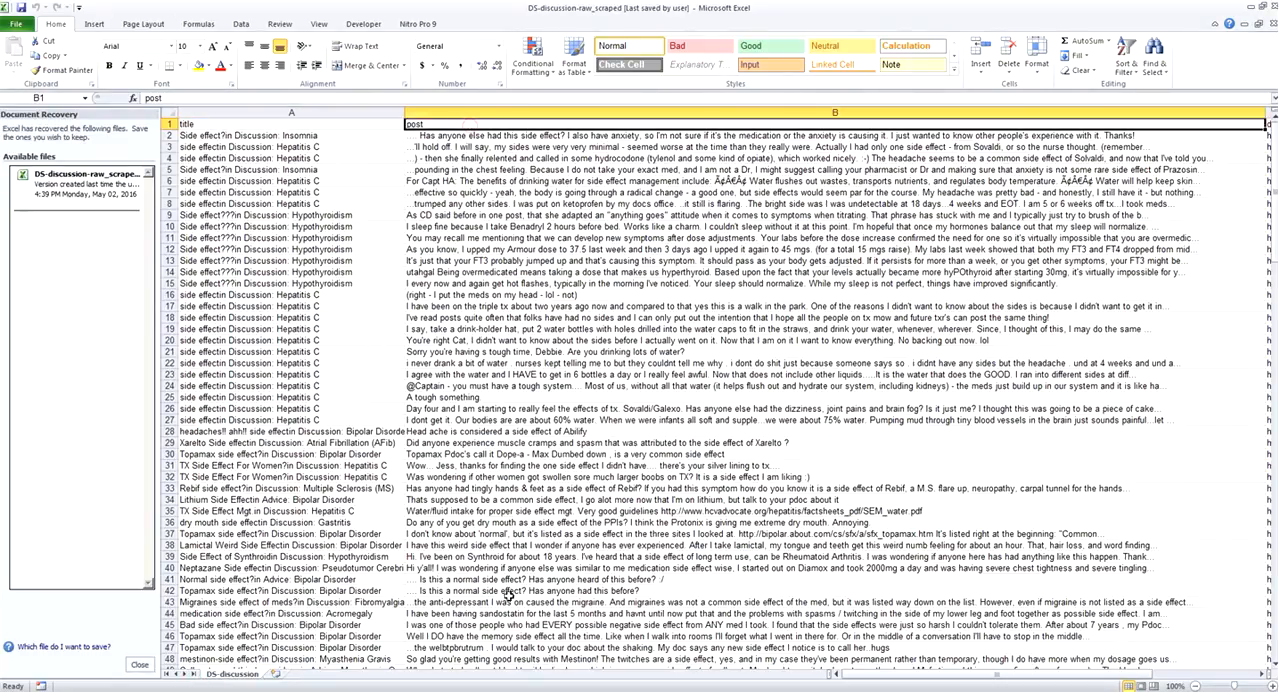
left_click_drag(869, 679, 880, 679)
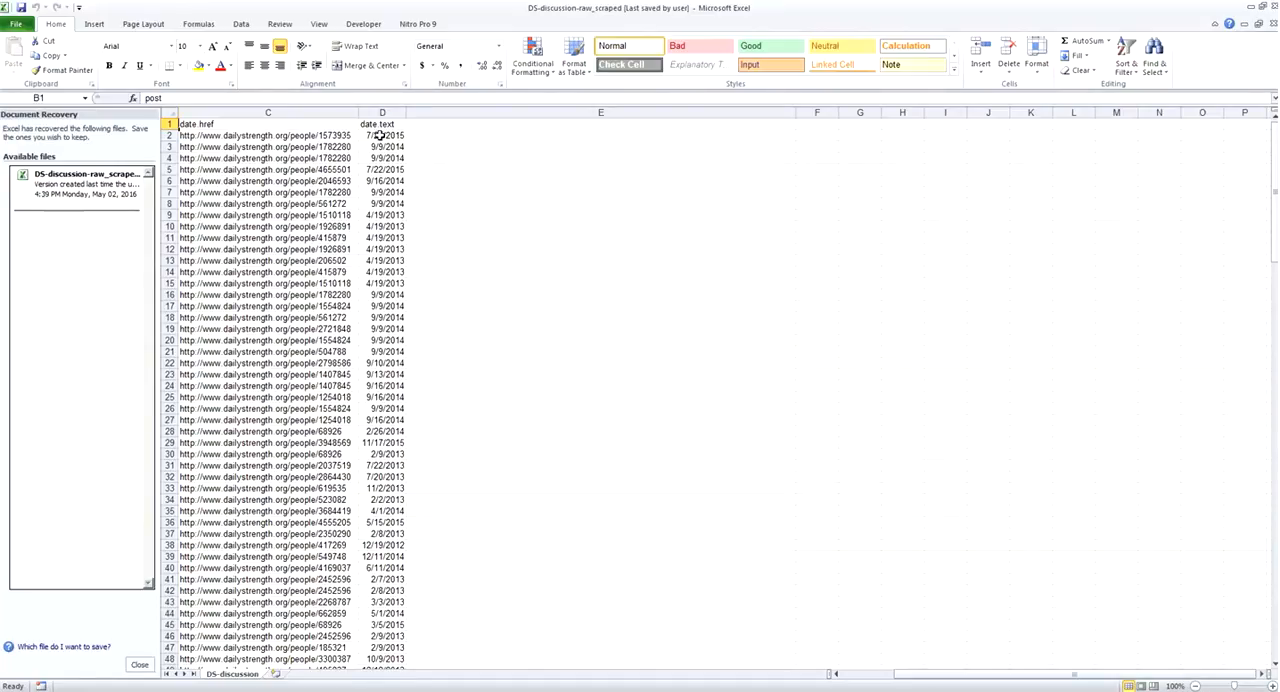
left_click(1250, 6)
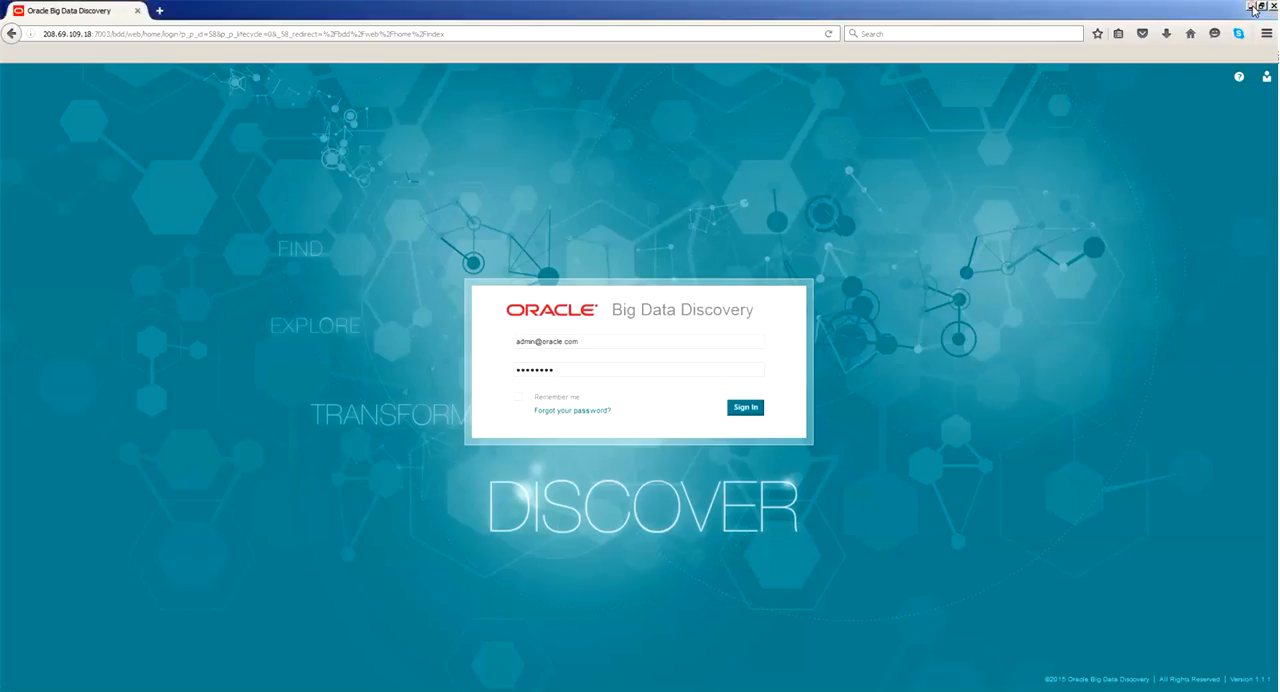
- Sign in with the prefilled credentials and open the PRO Development page of the External Forum Scraping project
left_click(759, 410)
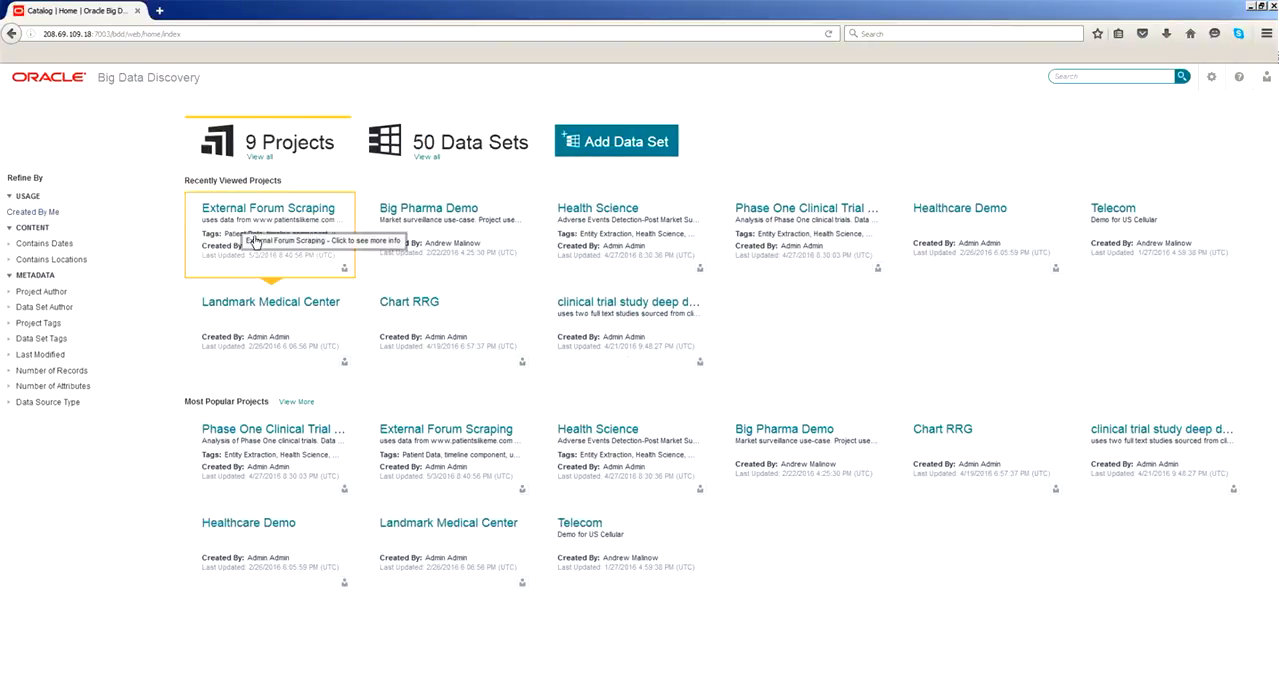
left_click(265, 215)
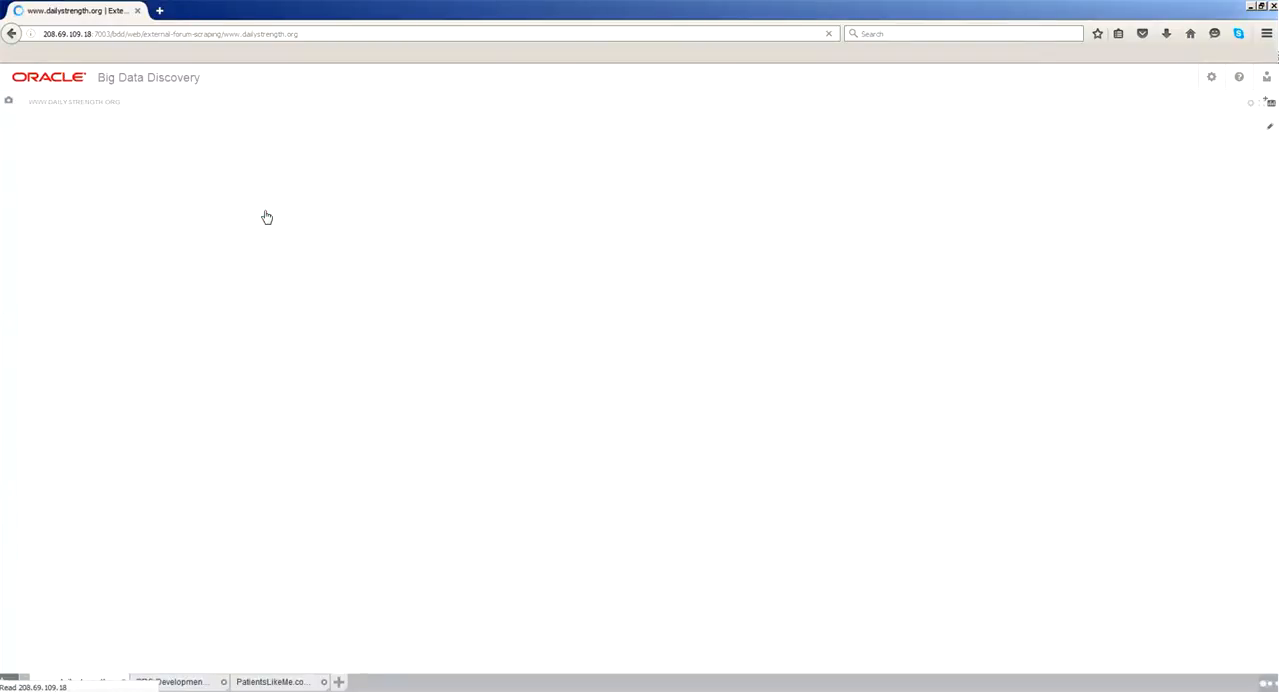
left_click(201, 684)
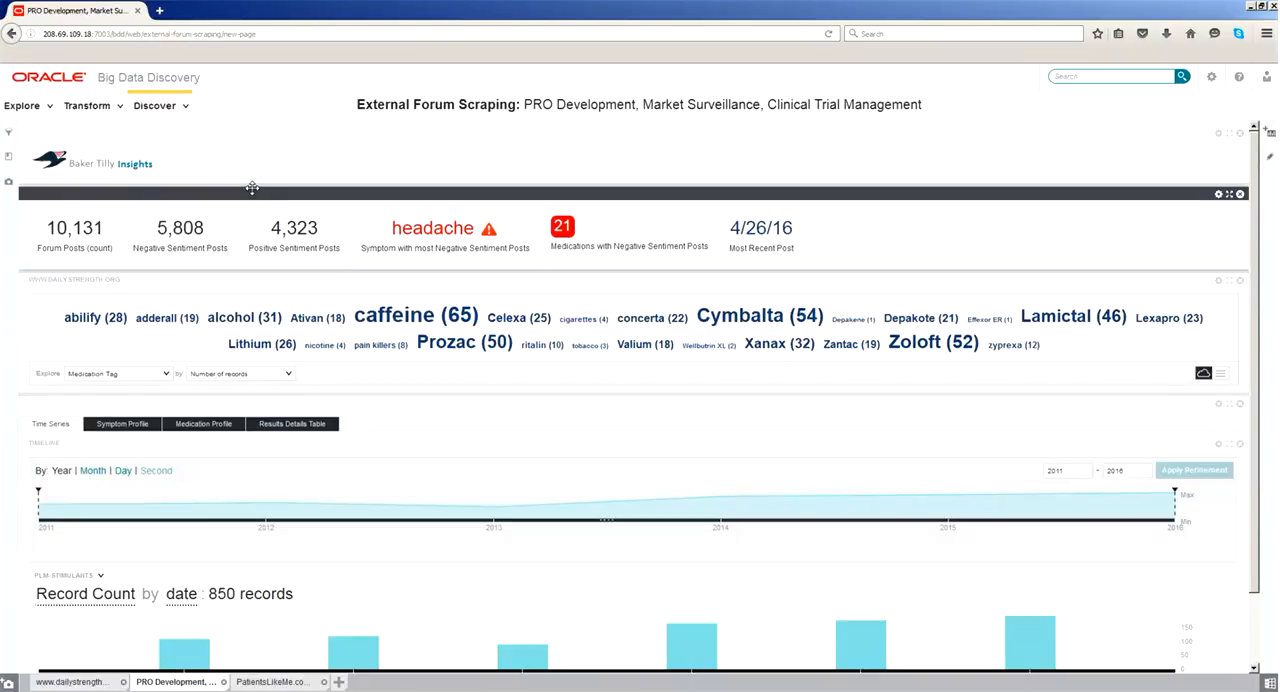
- Open the DS-discussion data set for transformation and display its transform script
left_click(136, 106)
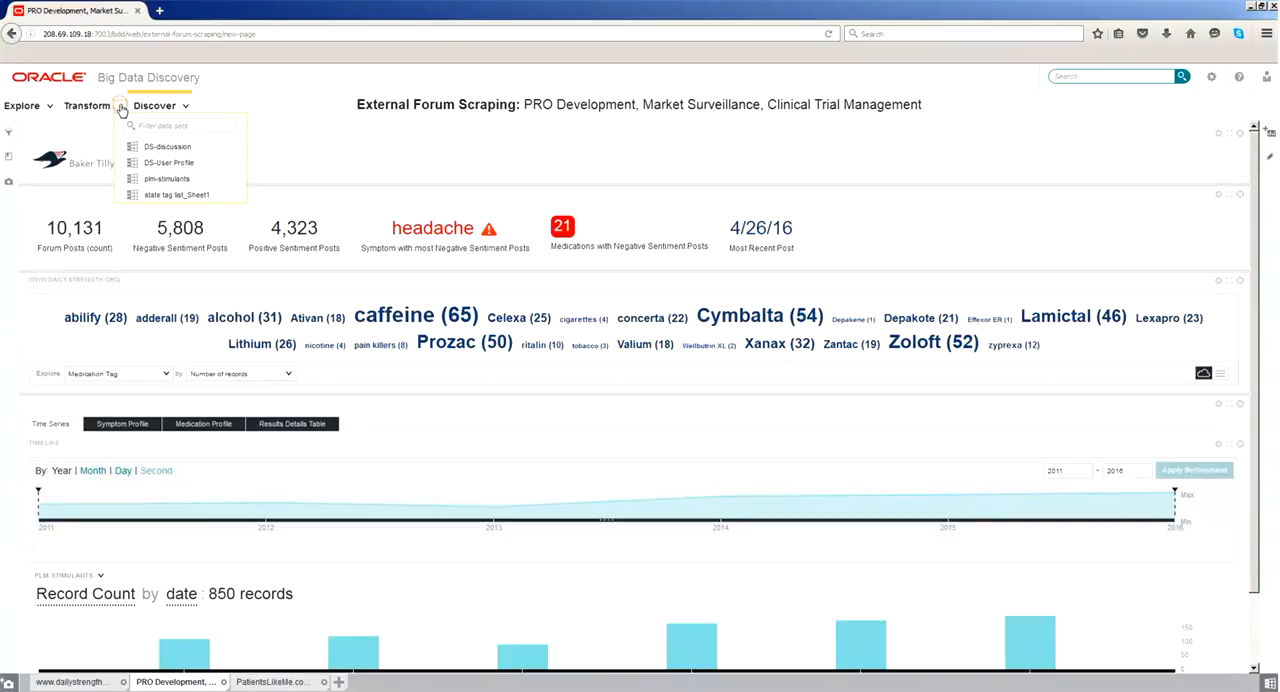
left_click(166, 147)
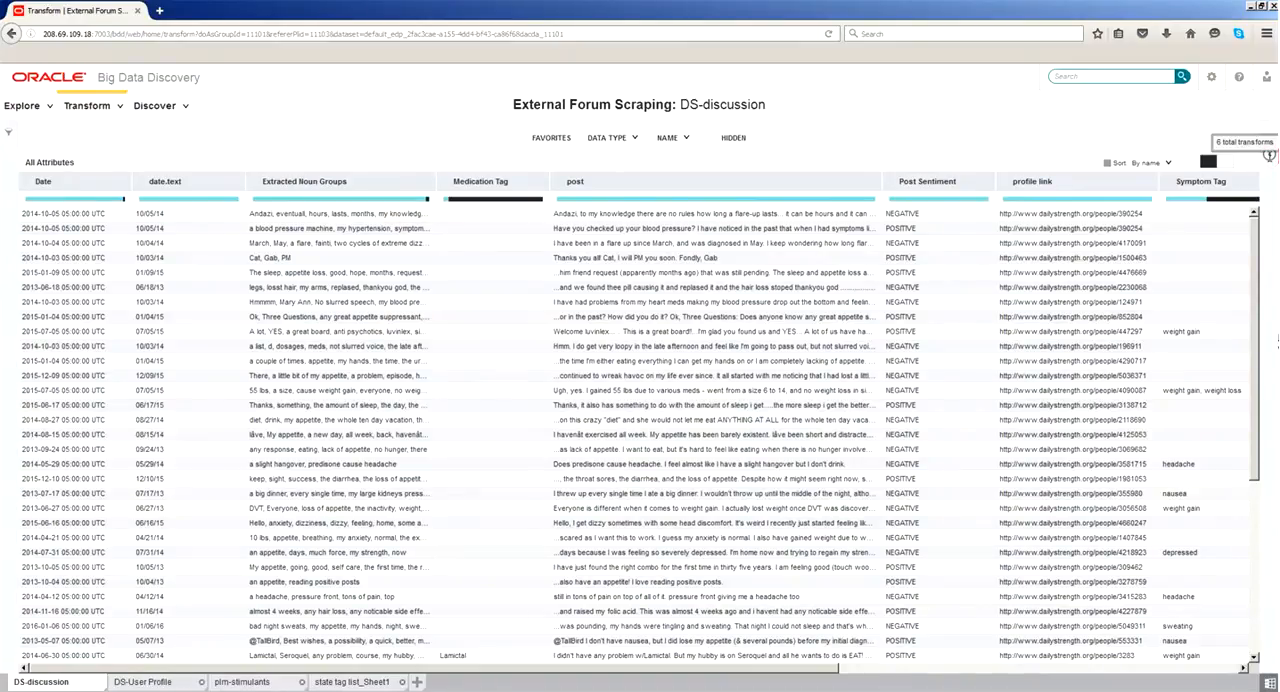
left_click(1271, 134)
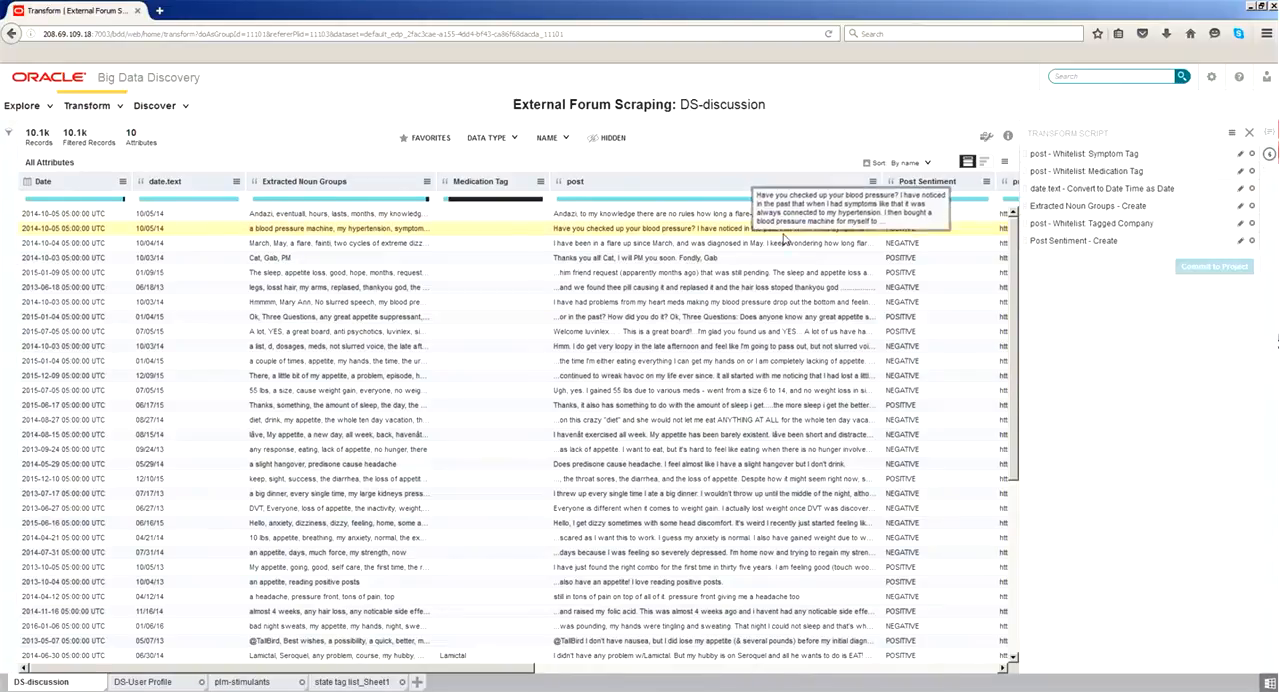
left_click_drag(768, 181, 1057, 163)
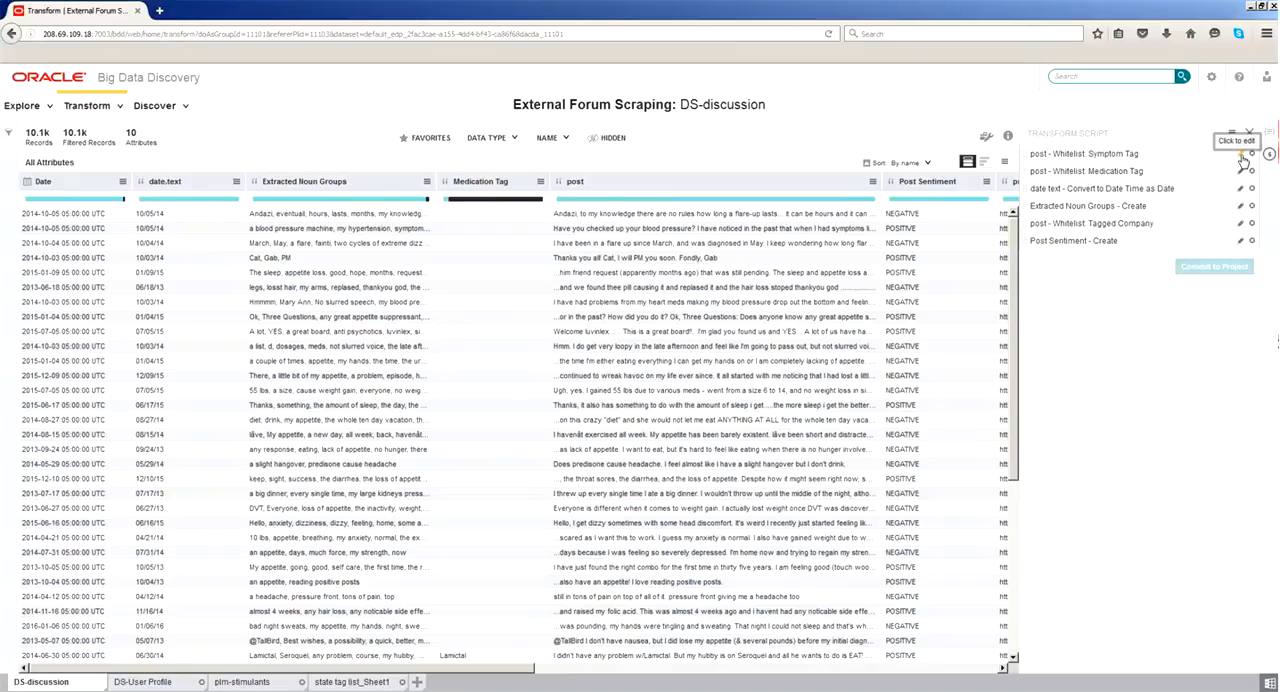
- Open the terms of the post whitelist for Symptom Tag for editing and remove the empty line at the end
left_click(1240, 156)
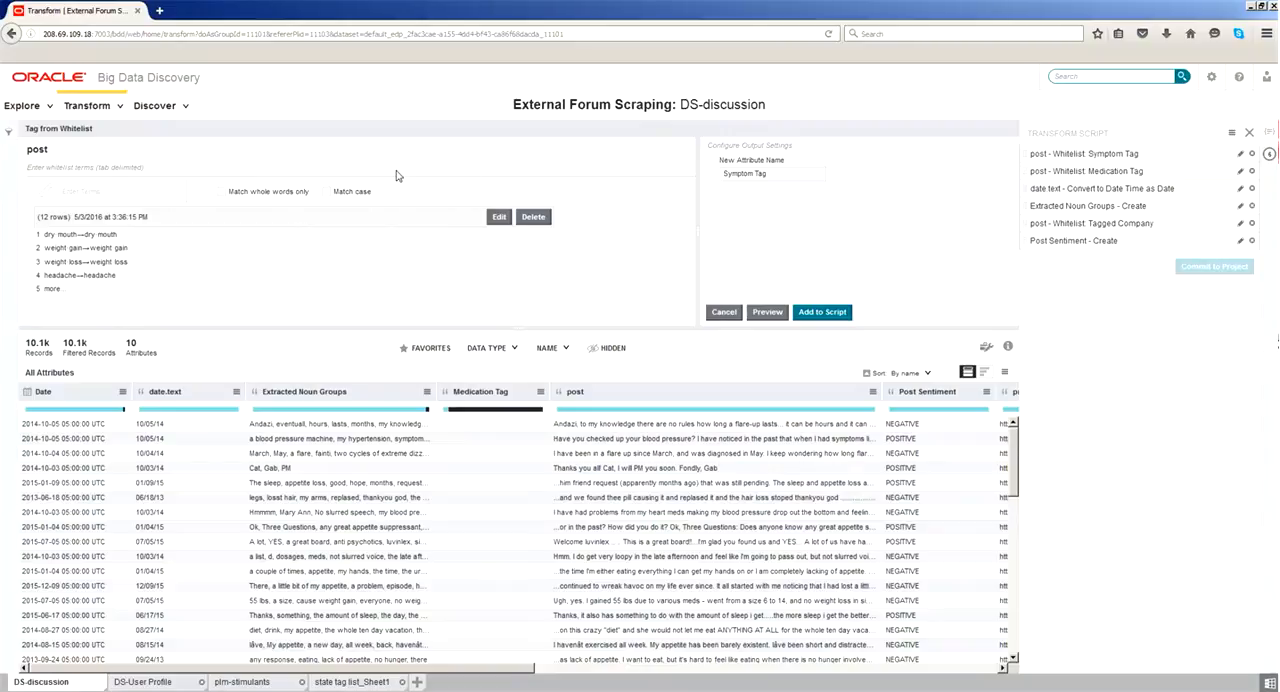
left_click(497, 217)
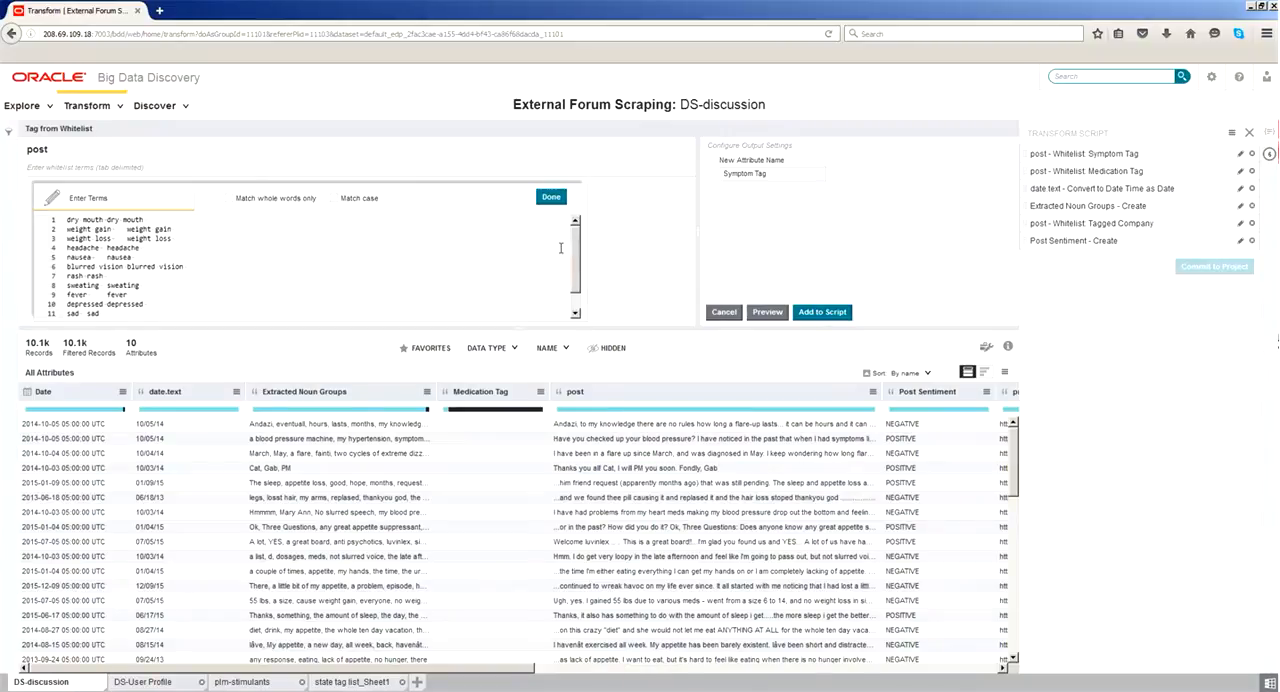
scroll(573, 259, "down", 1)
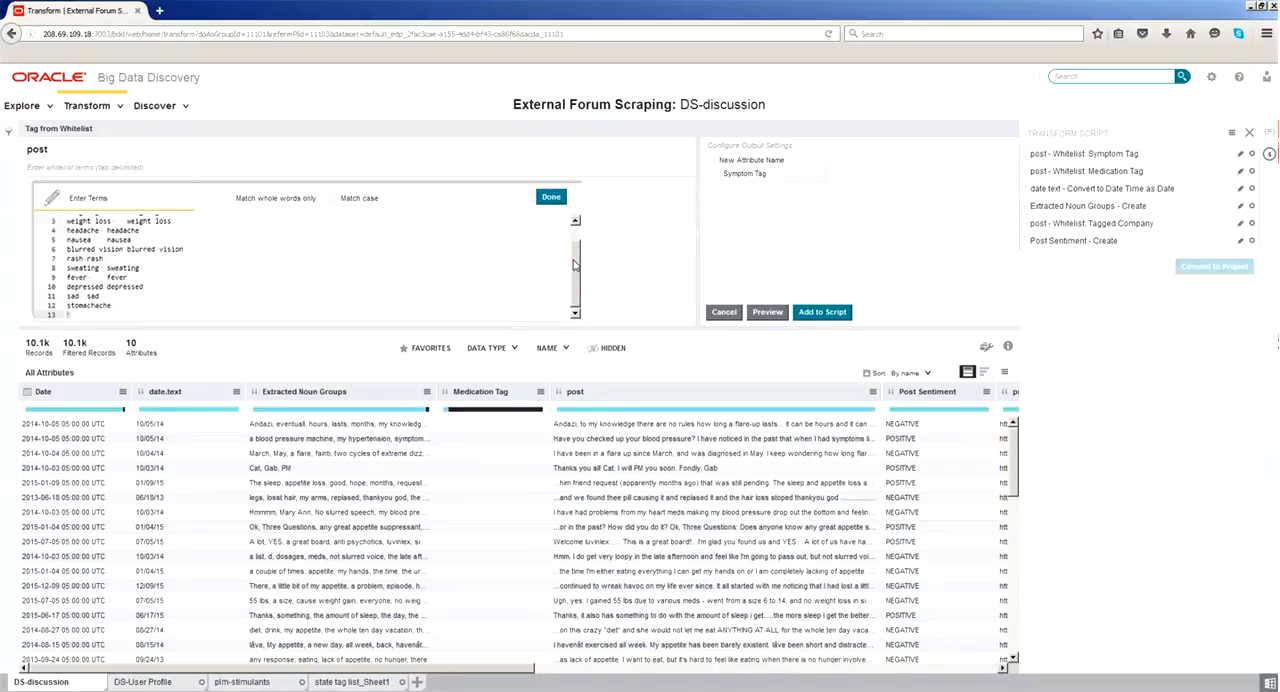
scroll(575, 250, "up", 1)
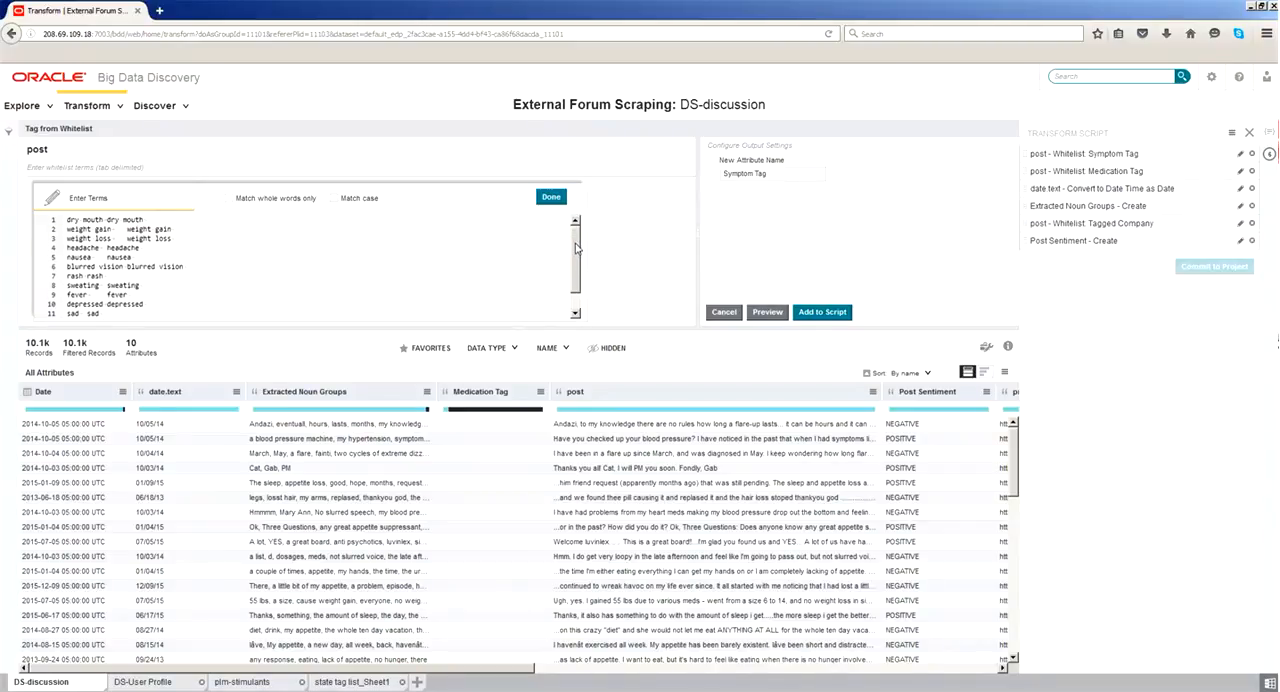
scroll(575, 248, "down", 2)
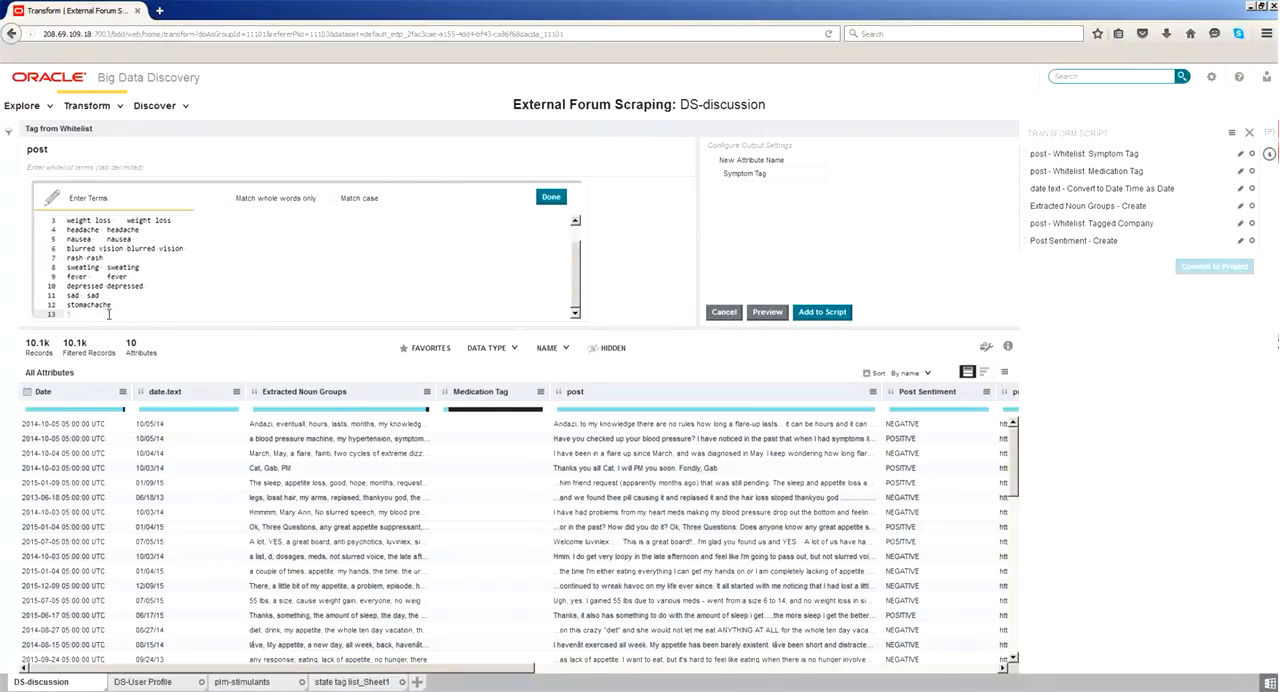
type("stomachach")
key("BackSpace")
key("BackSpace")
key("BackSpace")
key("BackSpace")
key("BackSpace")
key("BackSpace")
key("BackSpace")
key("BackSpace")
key("BackSpace")
key("BackSpace")
key("BackSpace")
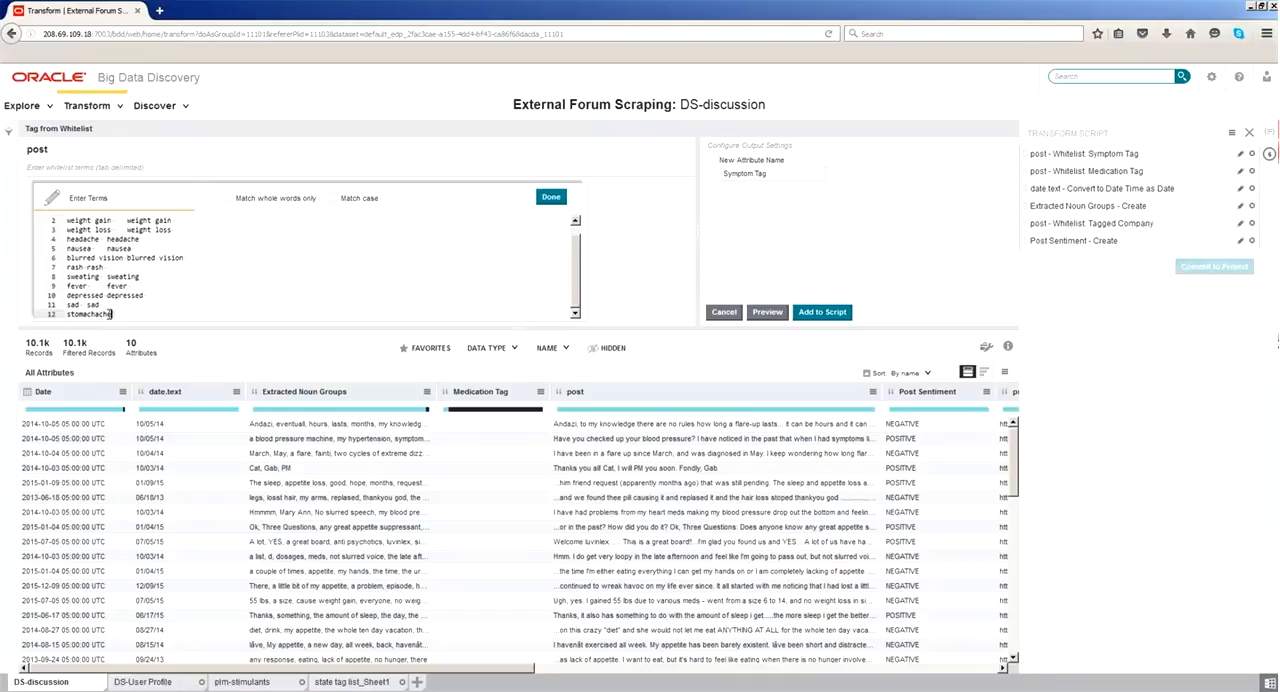
- Replace the sad and stomachache entries at the end of the whitelist with the tab-delimited pair bleeding and bleeding
type("bleedin")
key("BackSpace")
key("BackSpace")
key("BackSpace")
key("BackSpace")
key("BackSpace")
key("BackSpace")
key("BackSpace")
key("BackSpace")
key("BackSpace")
key("BackSpace")
key("BackSpace")
key("BackSpace")
key("BackSpace")
key("BackSpace")
key("BackSpace")
key("BackSpace")
key("BackSpace")
key("BackSpace")
key("BackSpace")
key("BackSpace")
type("leeding")
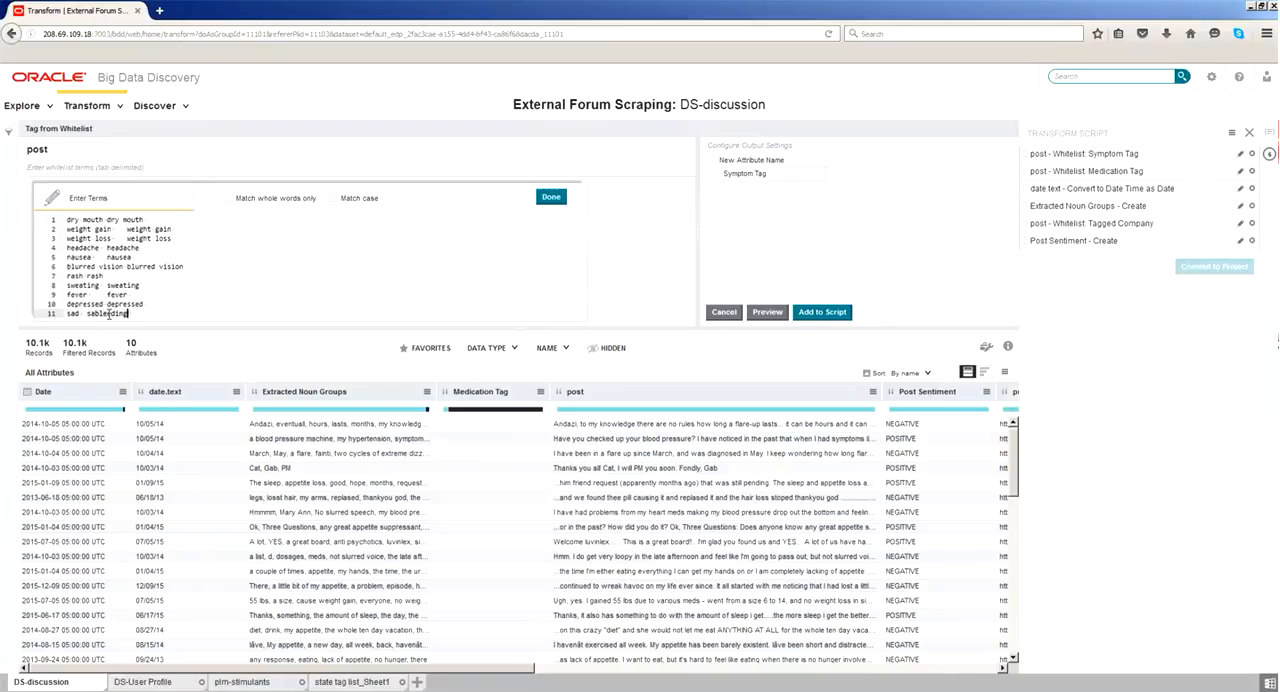
key("Tab")
type("bleeding")
key("BackSpace")
key("BackSpace")
key("BackSpace")
key("BackSpace")
key("BackSpace")
key("BackSpace")
key("BackSpace")
key("Right")
key("Right")
key("Right")
key("Right")
key("Right")
key("Right")
key("Right")
key("Right")
key("Right")
key("Right")
key("Right")
key("Right")
key("Right")
key("Right")
key("Right")
key("Right")
key("Return")
- Add the tab-delimited pair stomachache and stomachache as the last whitelist entry
type("st")
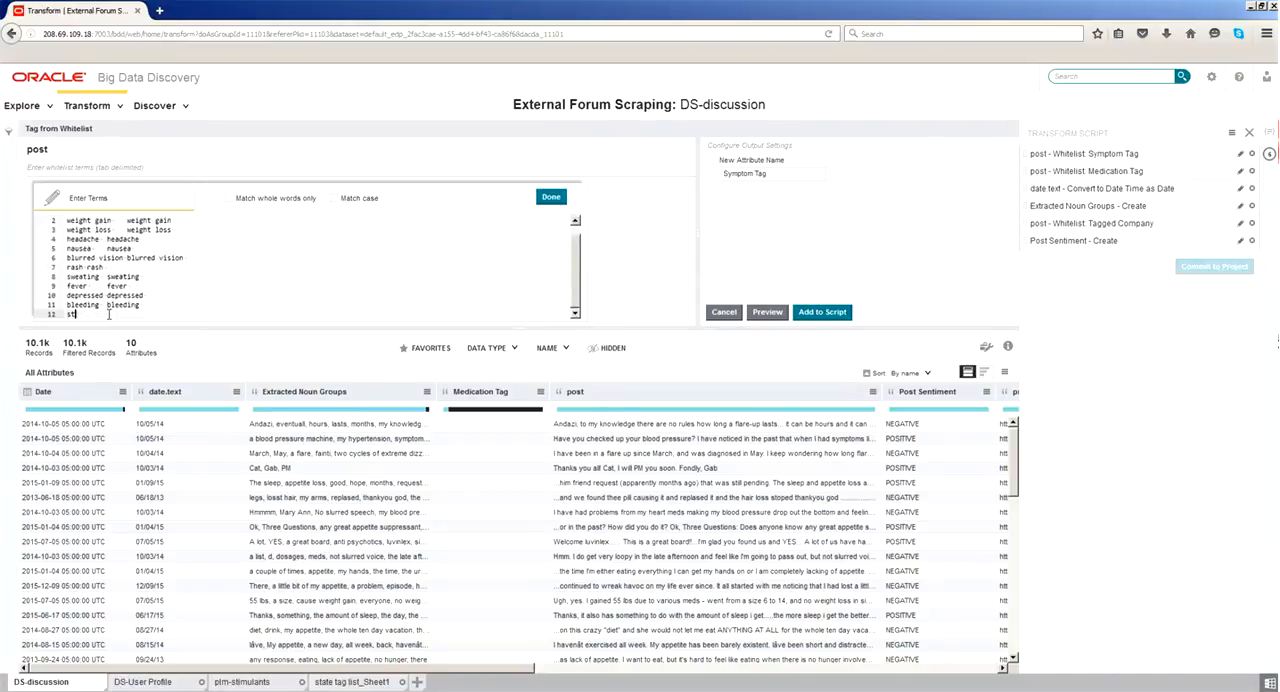
type("omachache")
key("Tab")
type("stomachache")
- Finish editing the whitelist terms and add the updated Symptom Tag transformation to the script
left_click(546, 200)
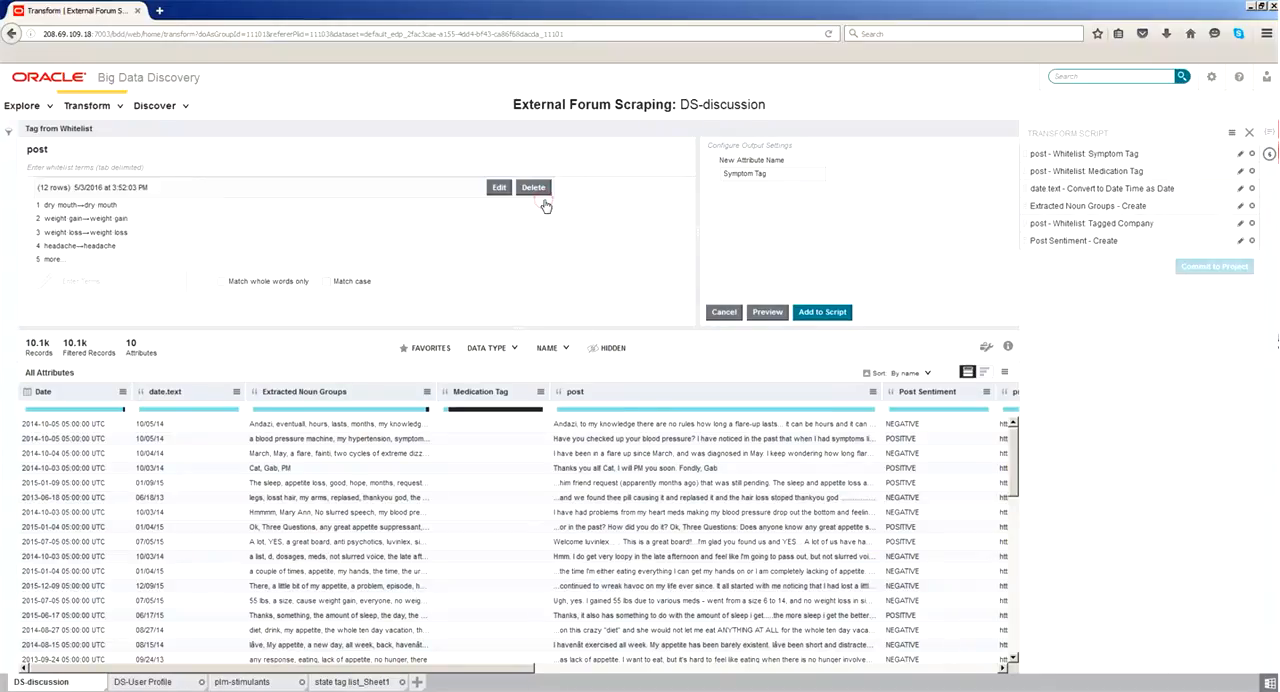
left_click(822, 311)
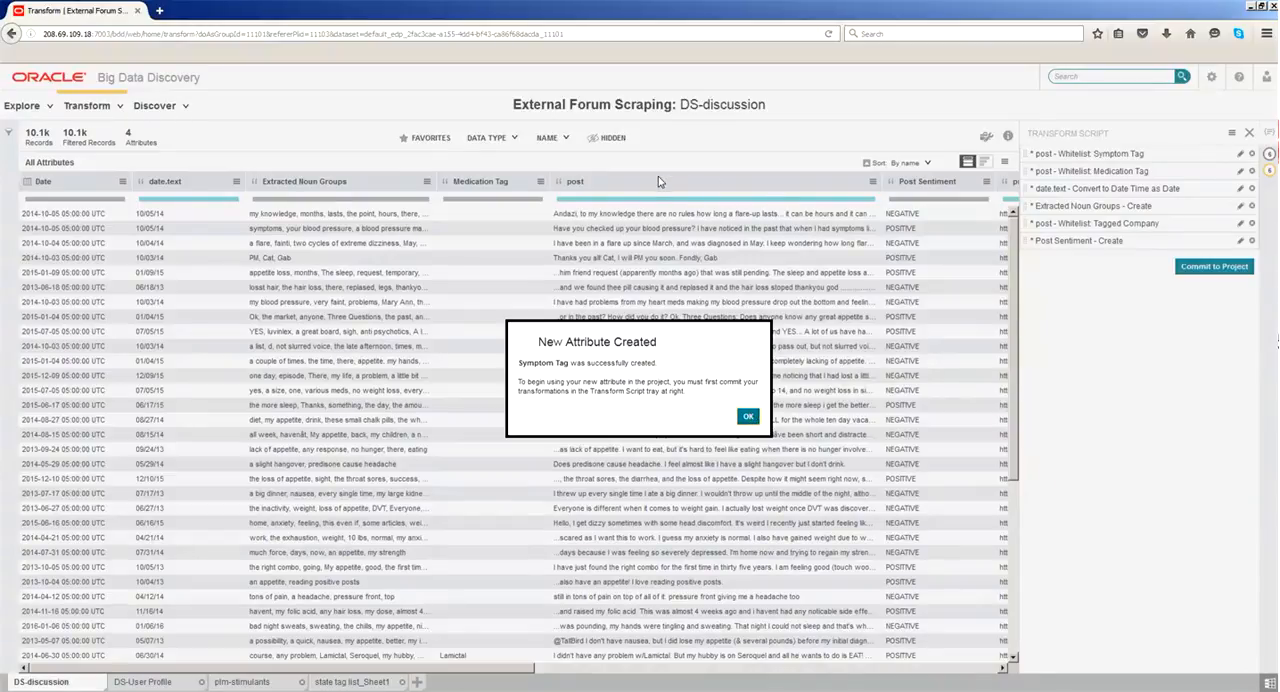
left_click(747, 414)
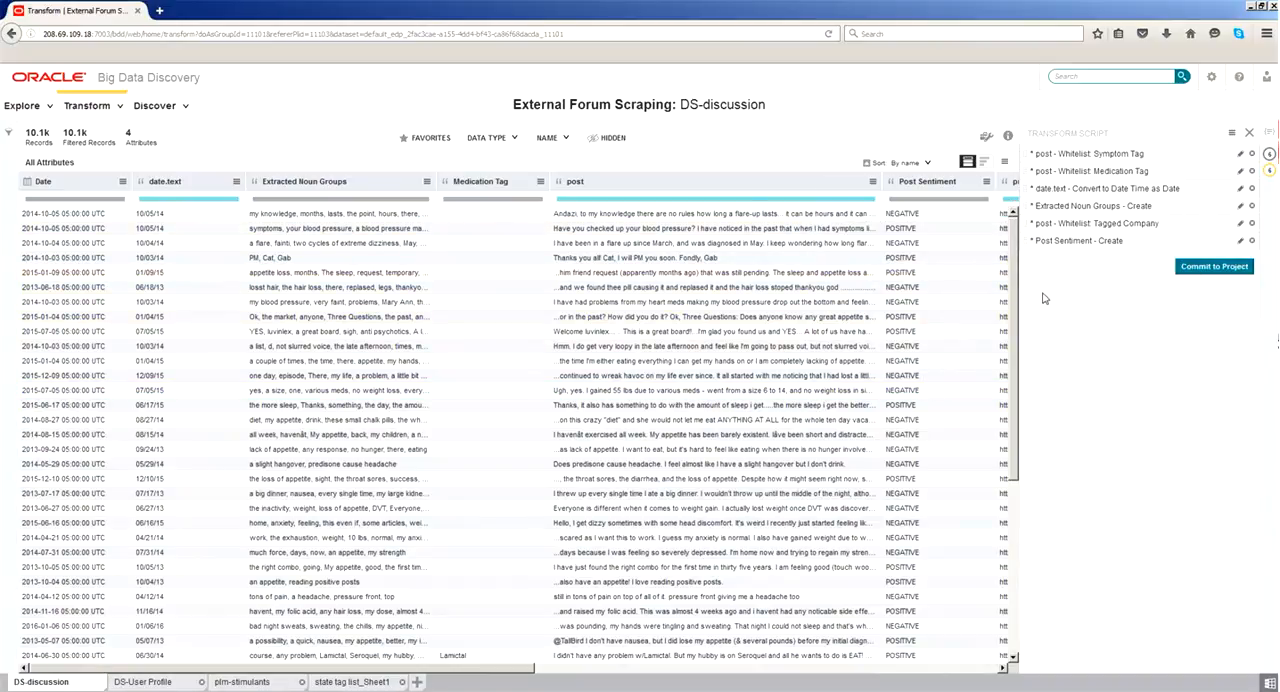
- Commit the transform script to the project and refresh the page to load the updated DS-discussion data
left_click(1208, 269)
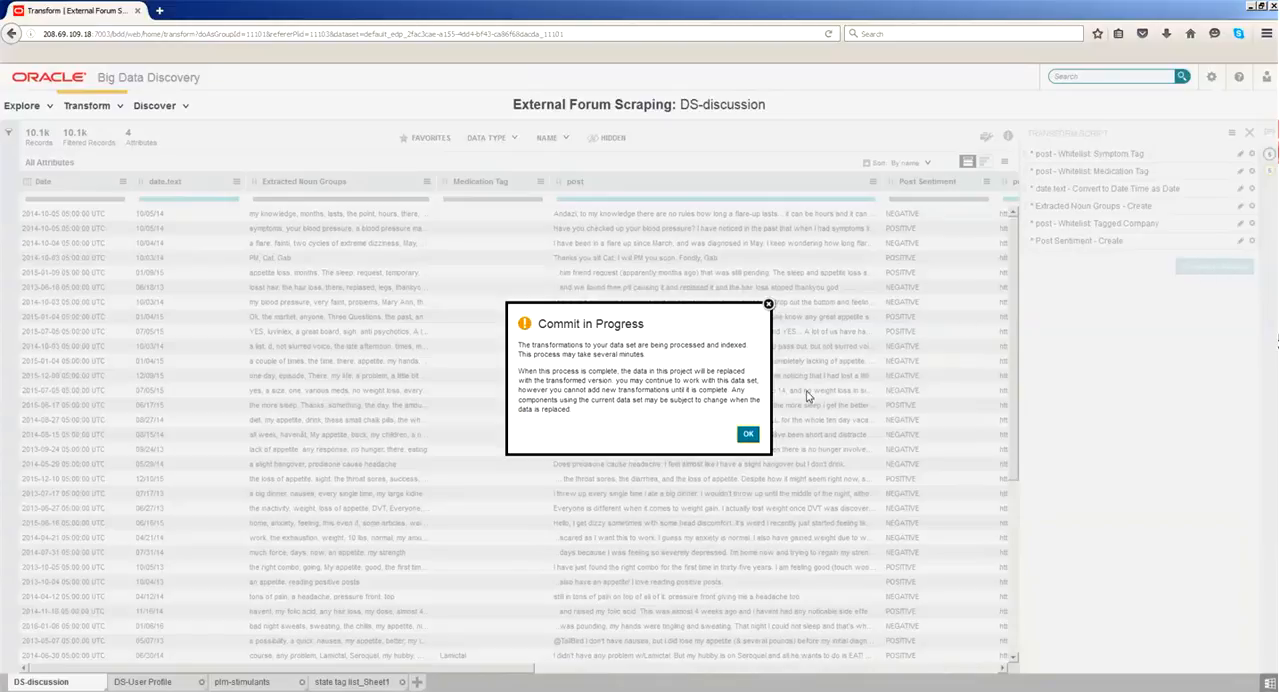
left_click(749, 435)
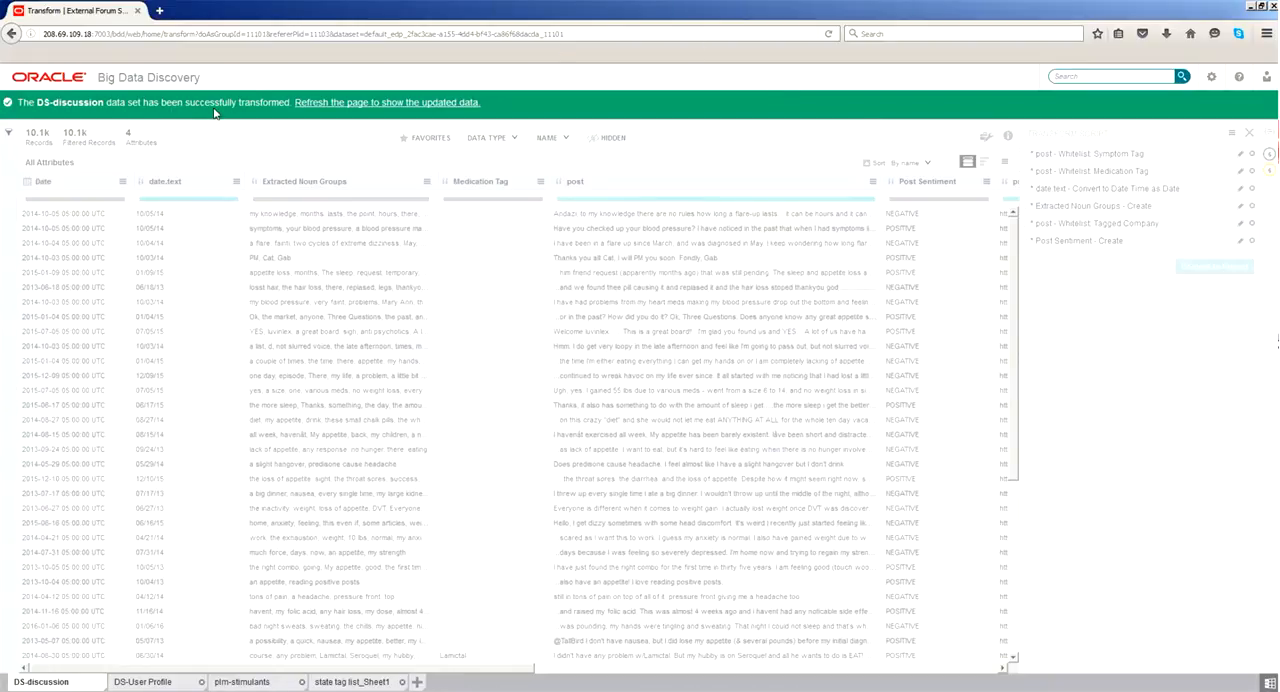
left_click(337, 104)
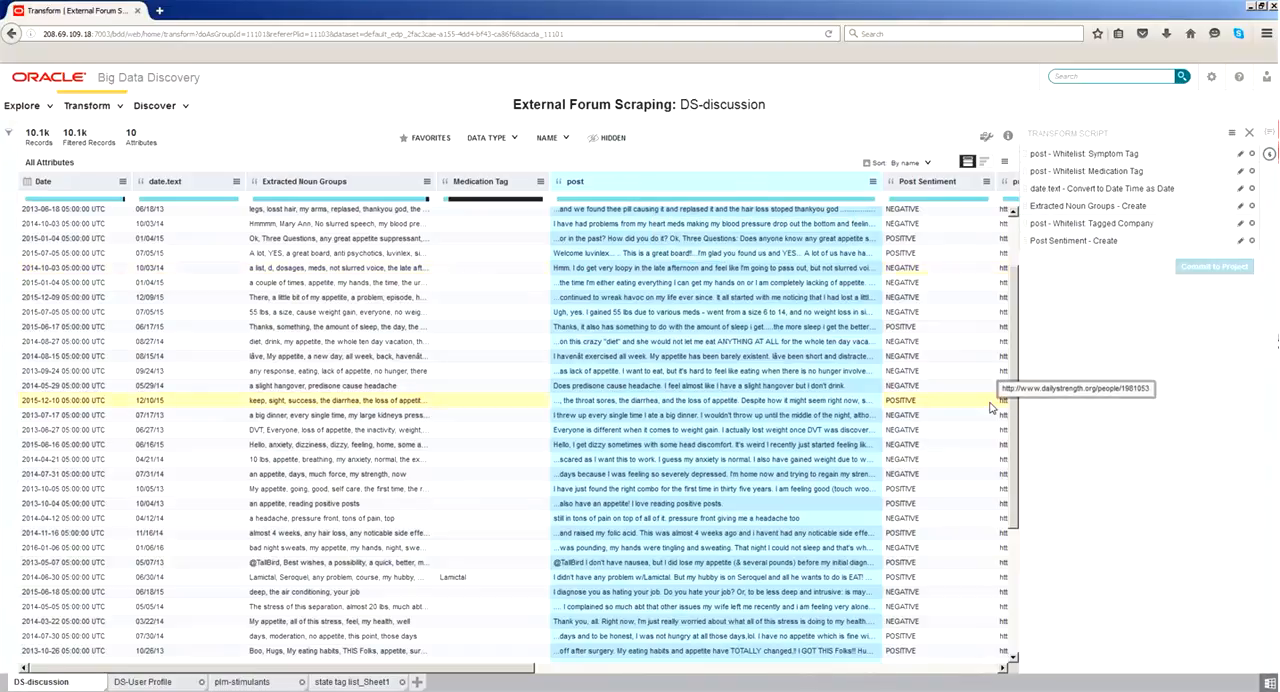
- Sort the DS-discussion records by the Symptom Tag attribute in descending order
scroll(1008, 500, "down", 5)
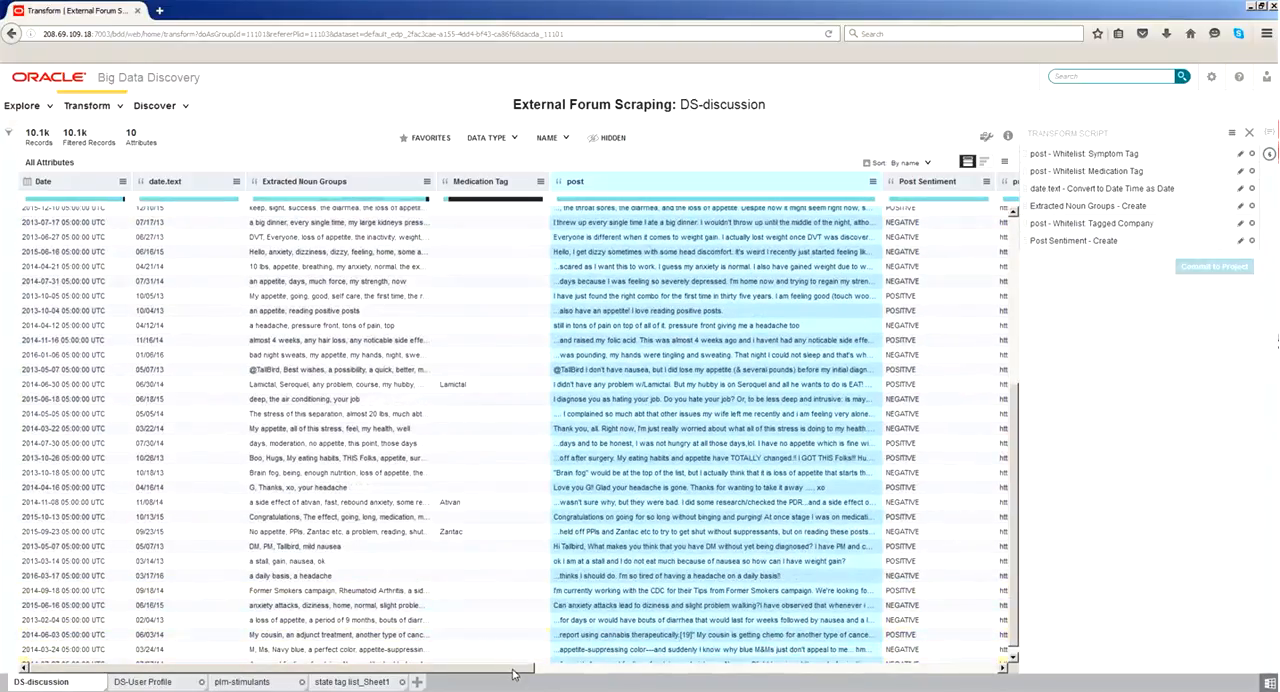
left_click_drag(512, 668, 912, 680)
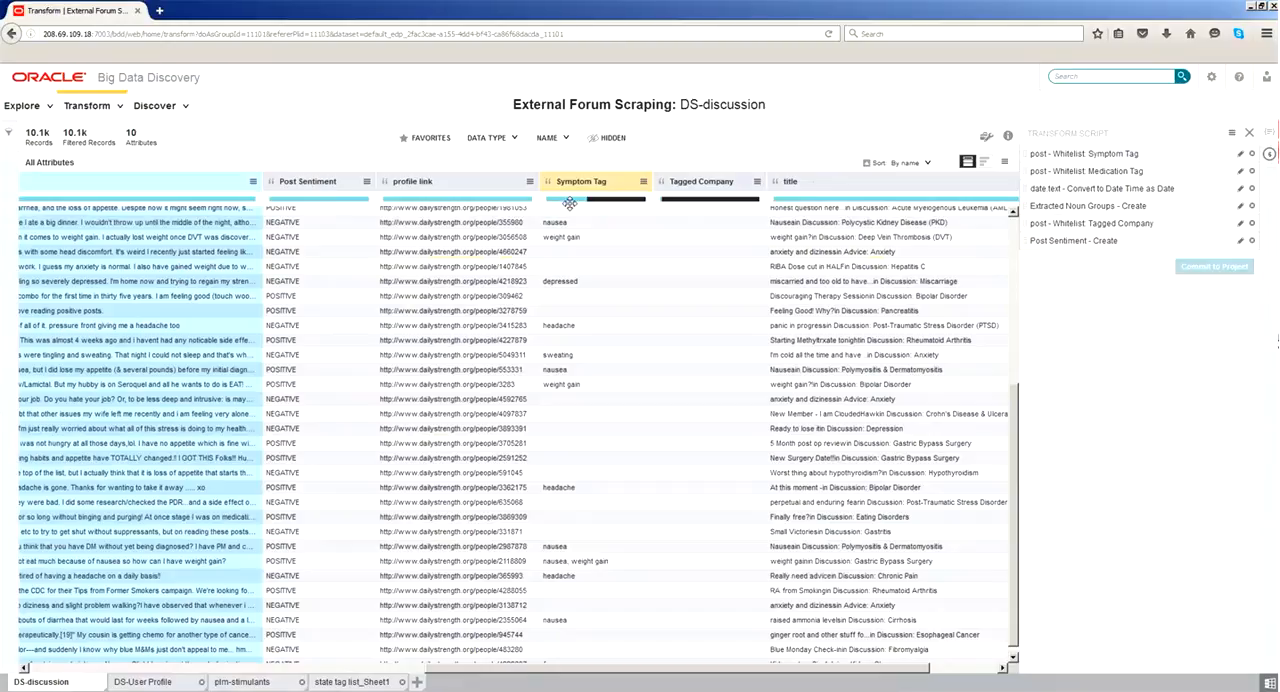
mouse_move(572, 206)
left_click(644, 182)
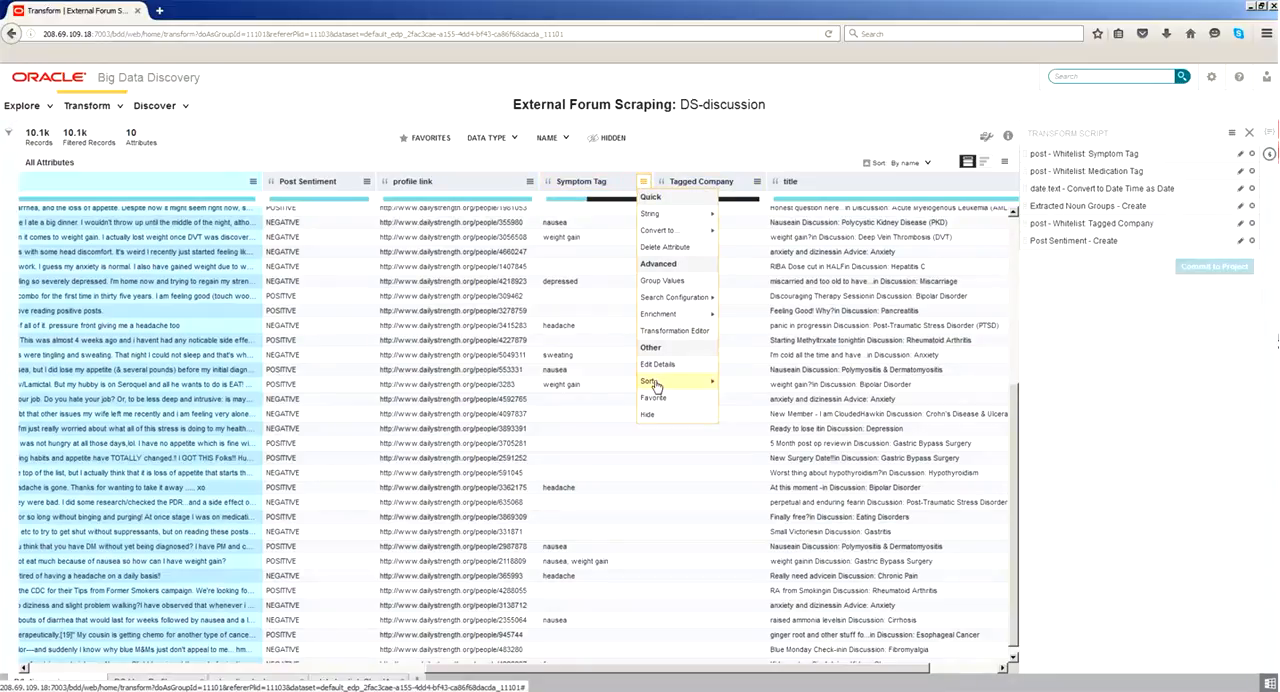
mouse_move(657, 388)
left_click(739, 396)
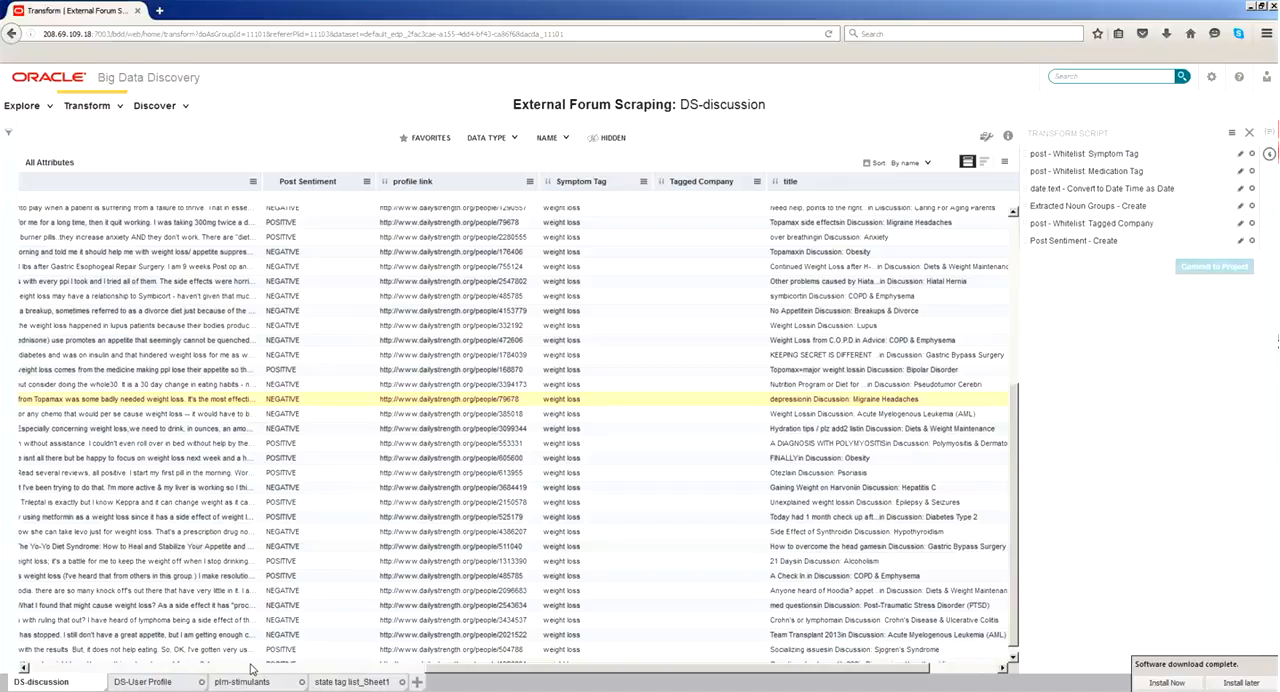
- Examine the raw post column of DS-discussion-raw_scraped in Excel and compare it with the Symptom Tag values in the browser
left_click(197, 690)
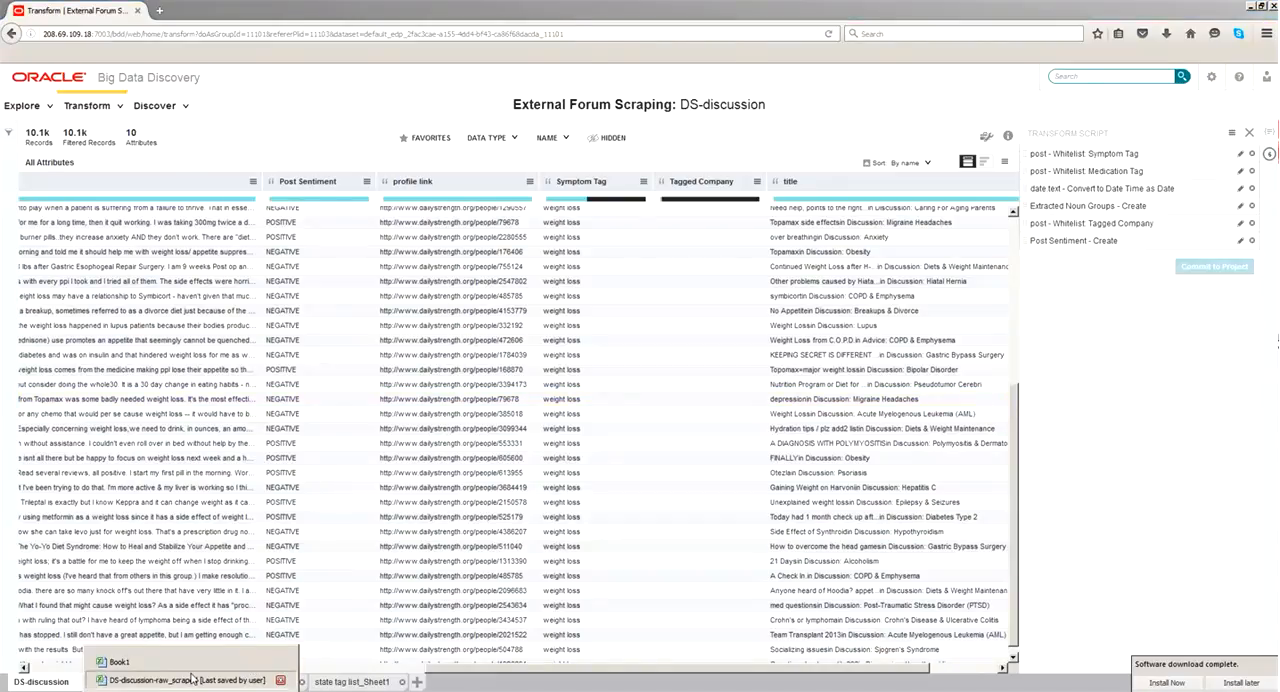
left_click(190, 680)
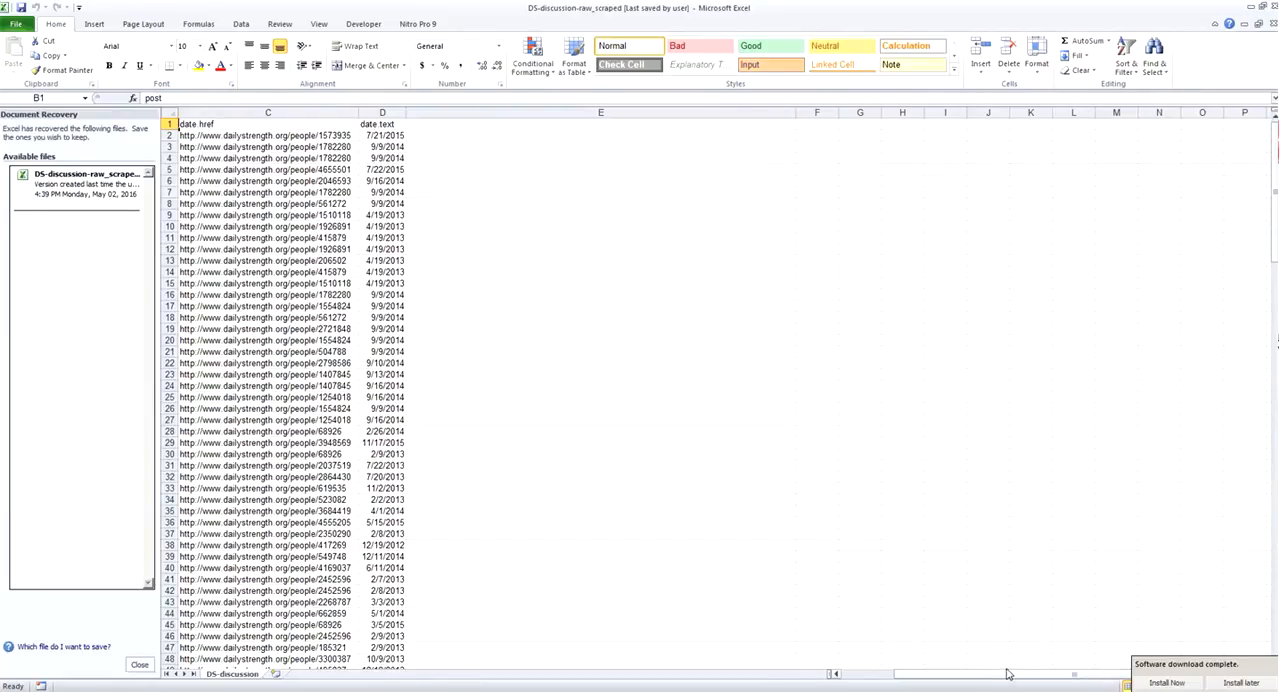
left_click_drag(1008, 674, 949, 672)
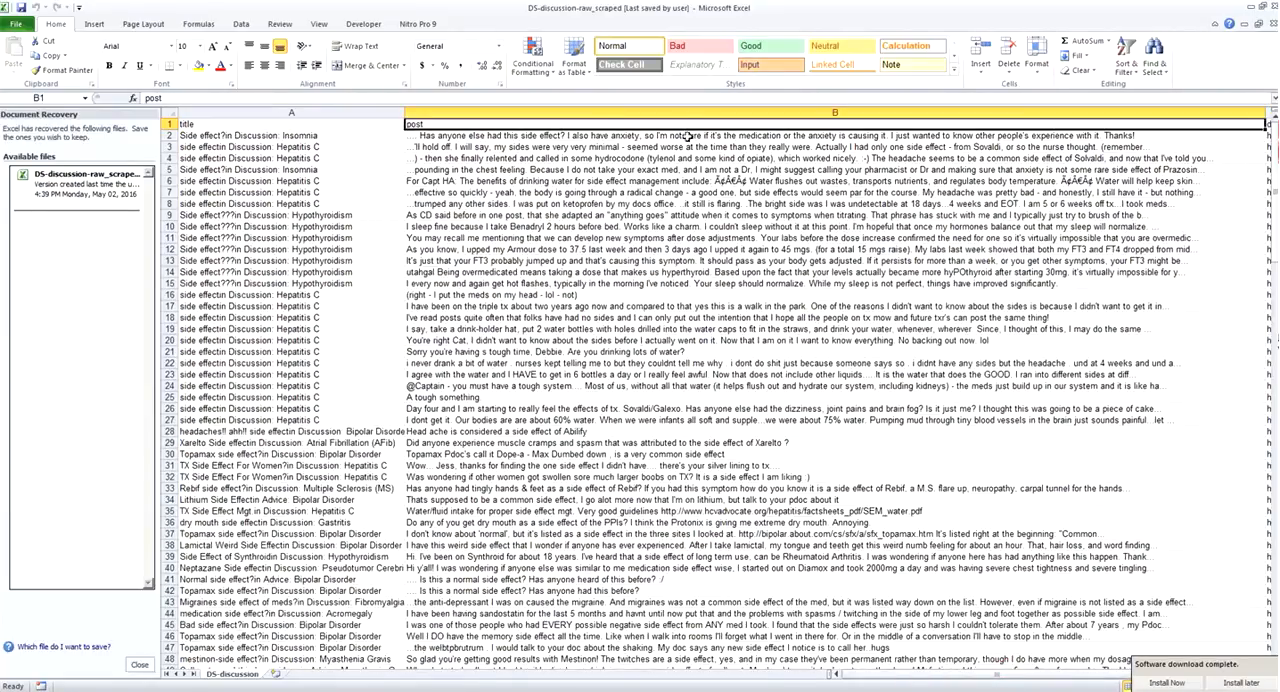
left_click(690, 114)
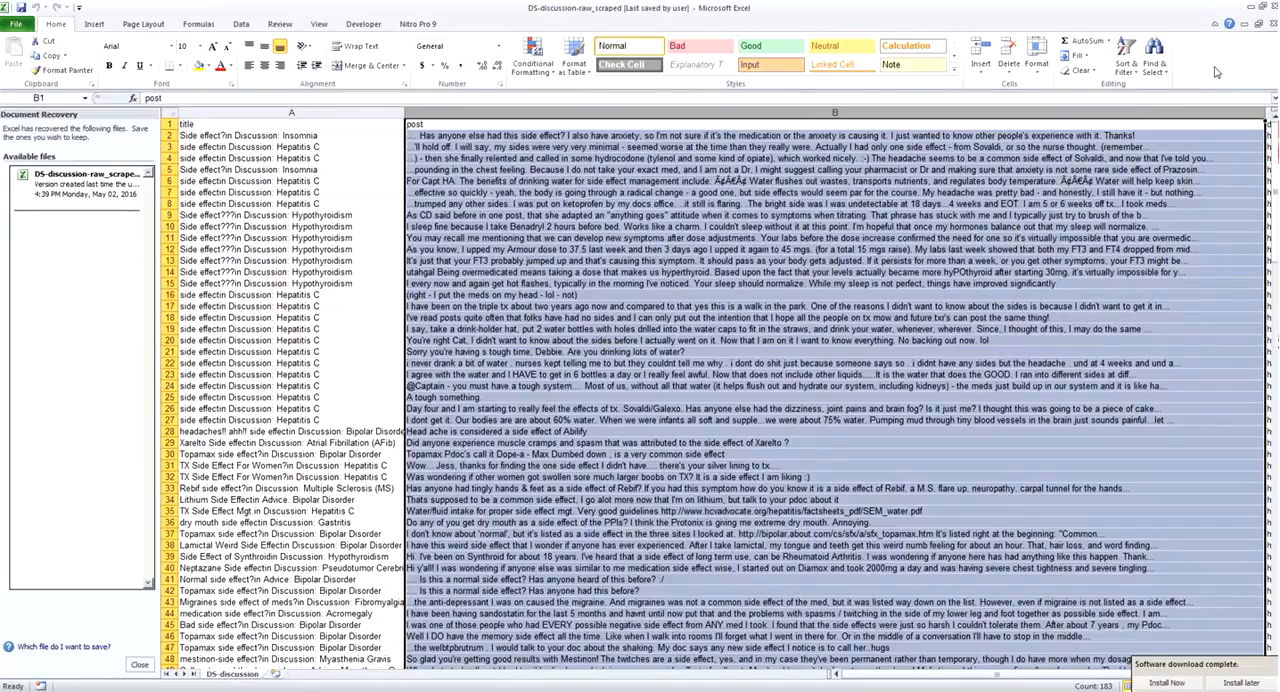
left_click(1252, 8)
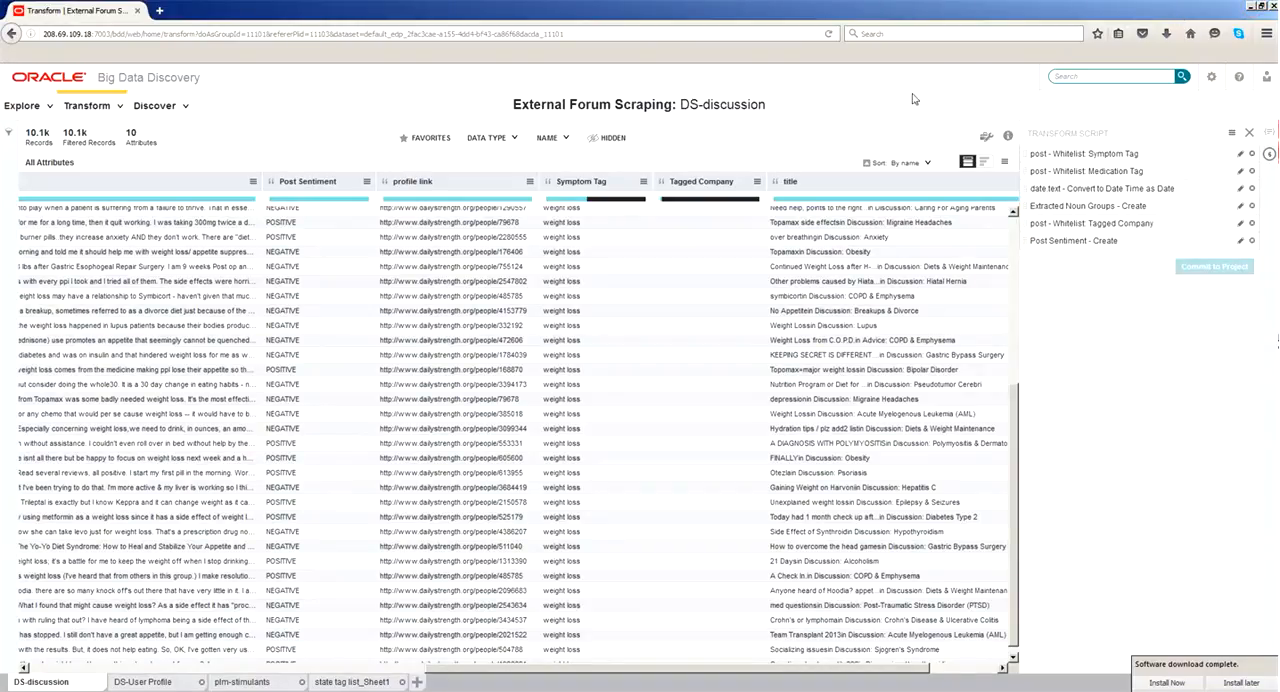
scroll(637, 289, "up", 5)
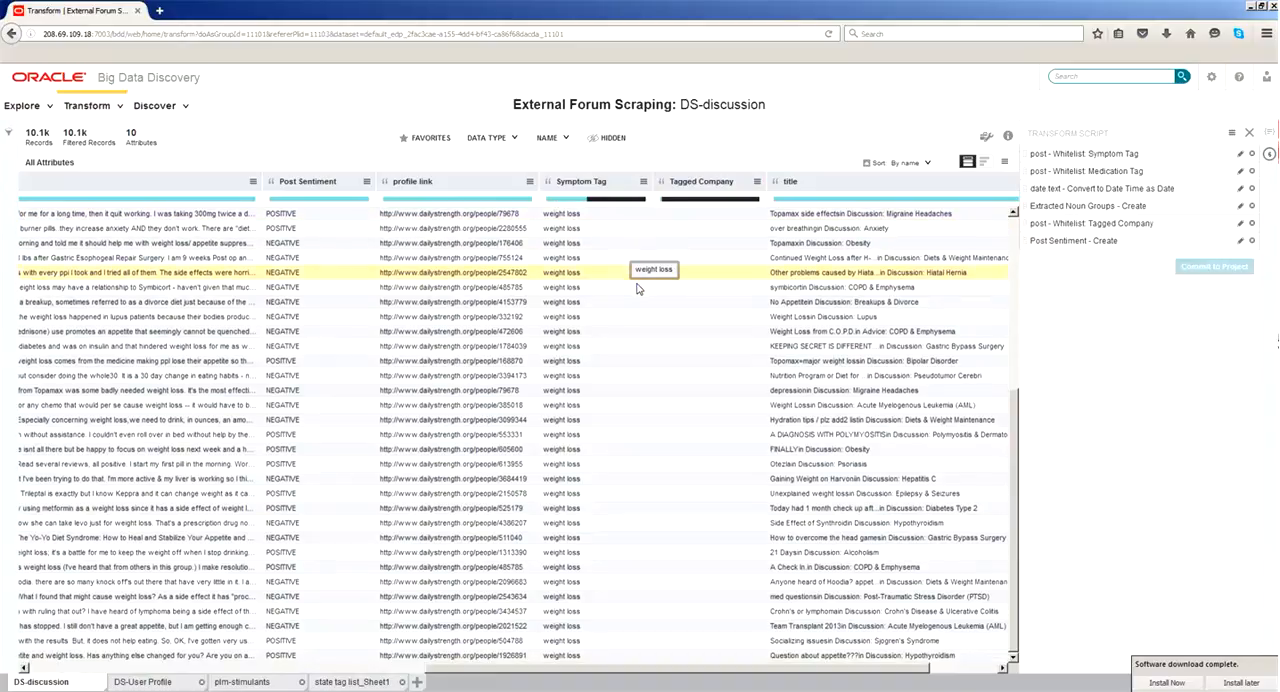
- Open the project's Discover dashboard and set the tag cloud to explore Symptom Tag by number of records
scroll(633, 289, "up", 5)
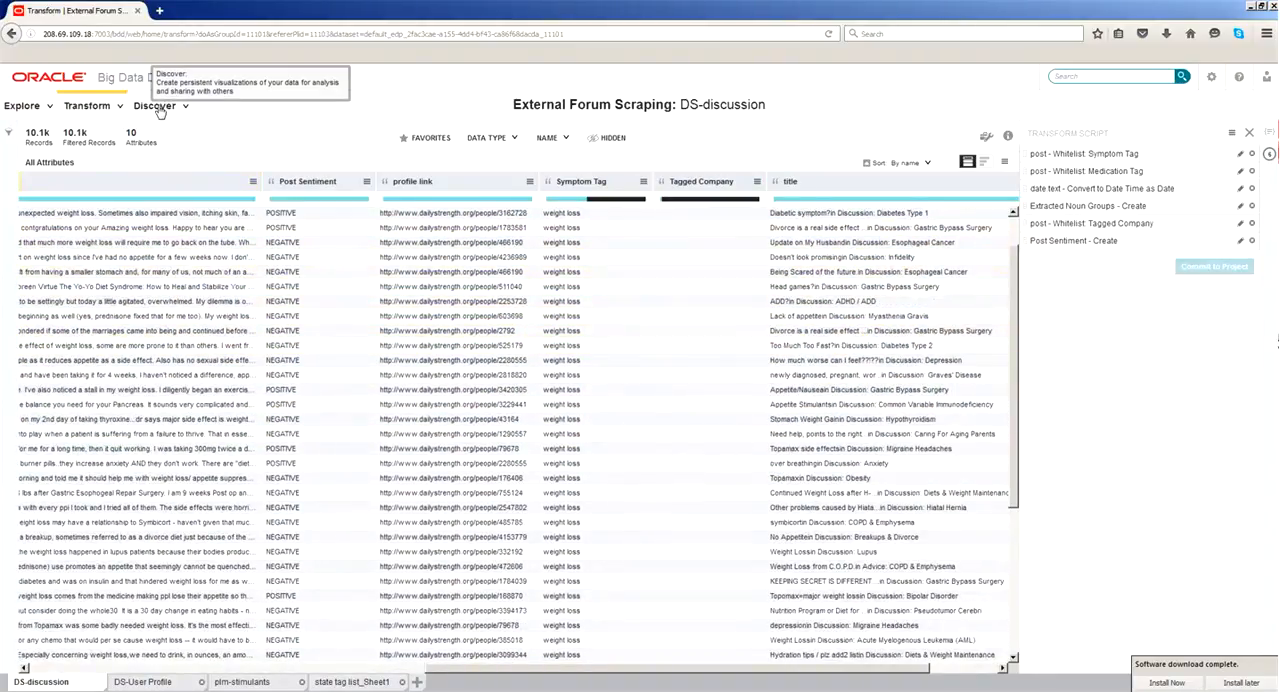
left_click(158, 107)
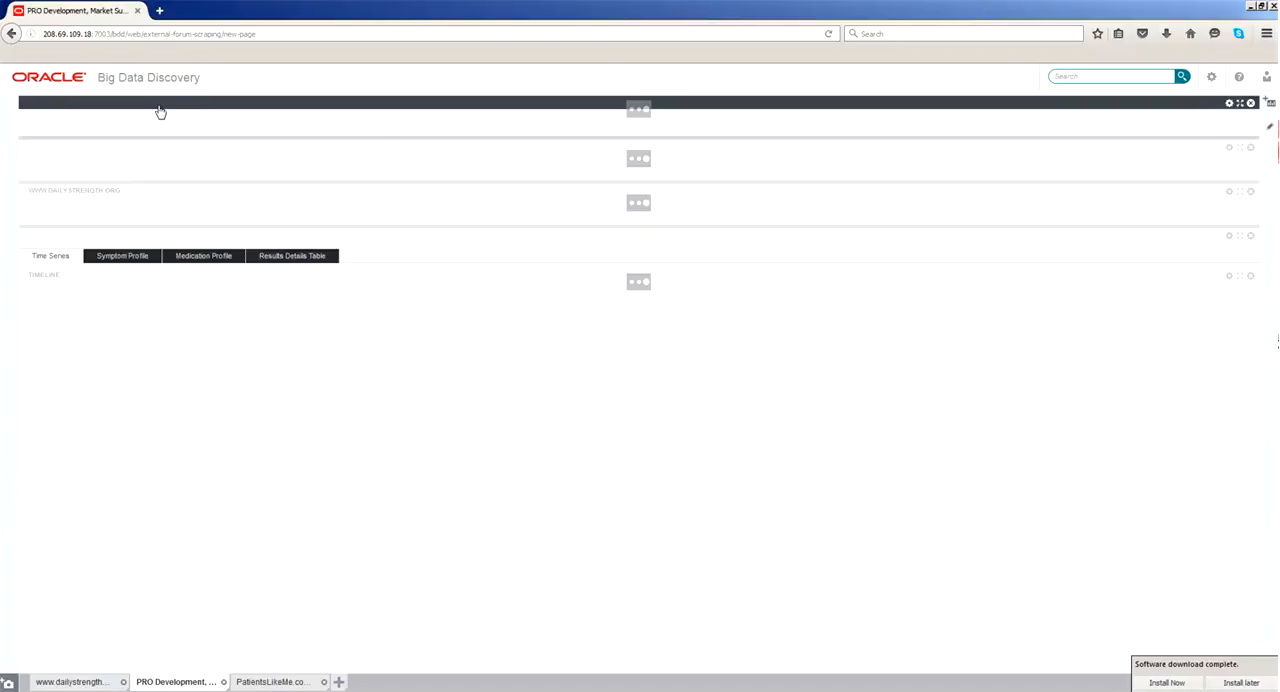
left_click(1101, 79)
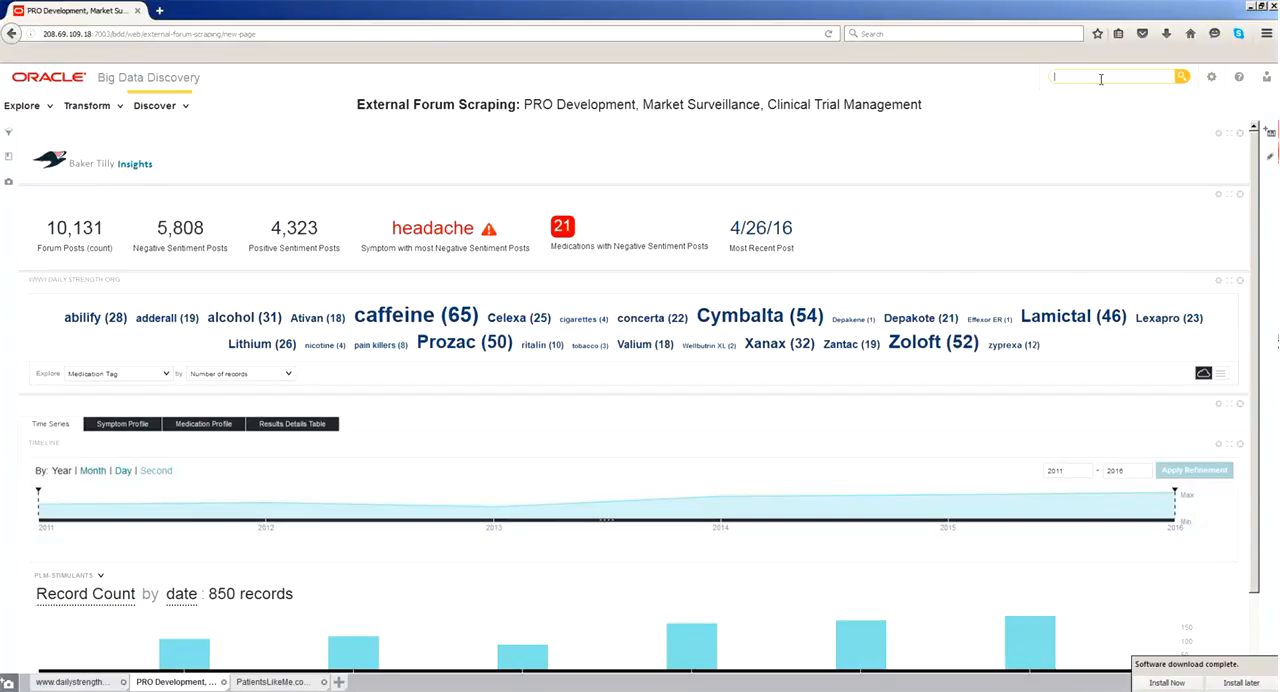
left_click(163, 380)
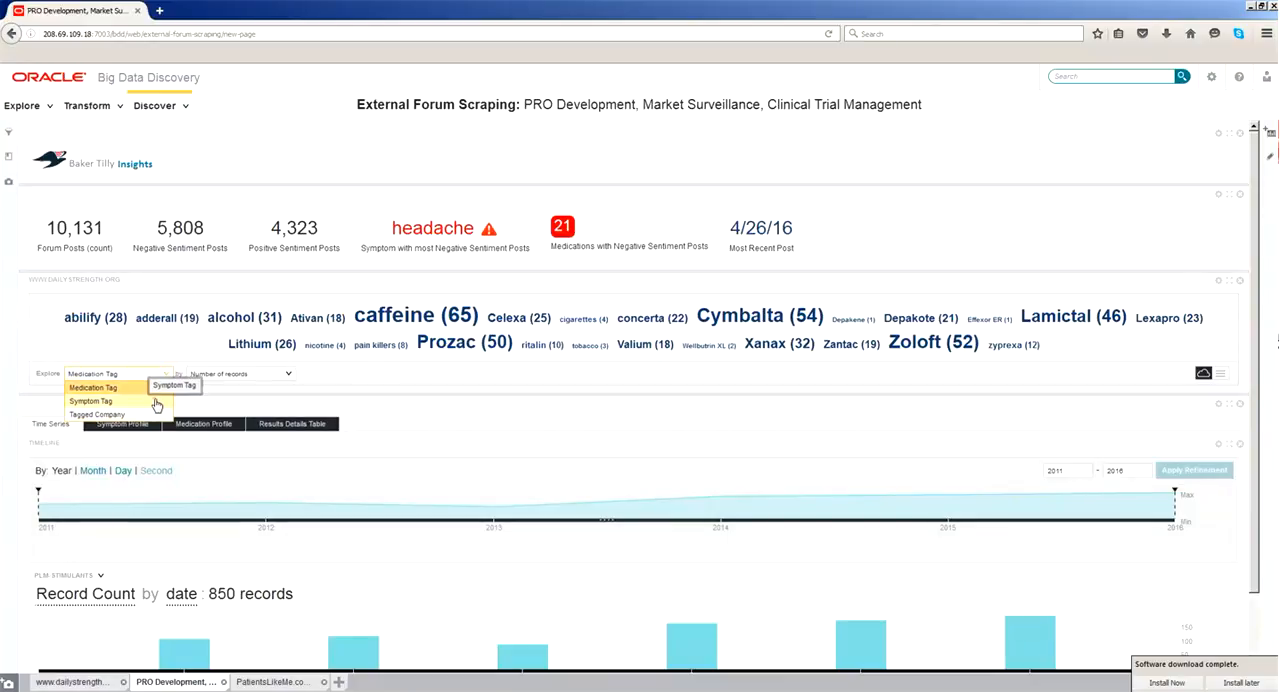
left_click(156, 403)
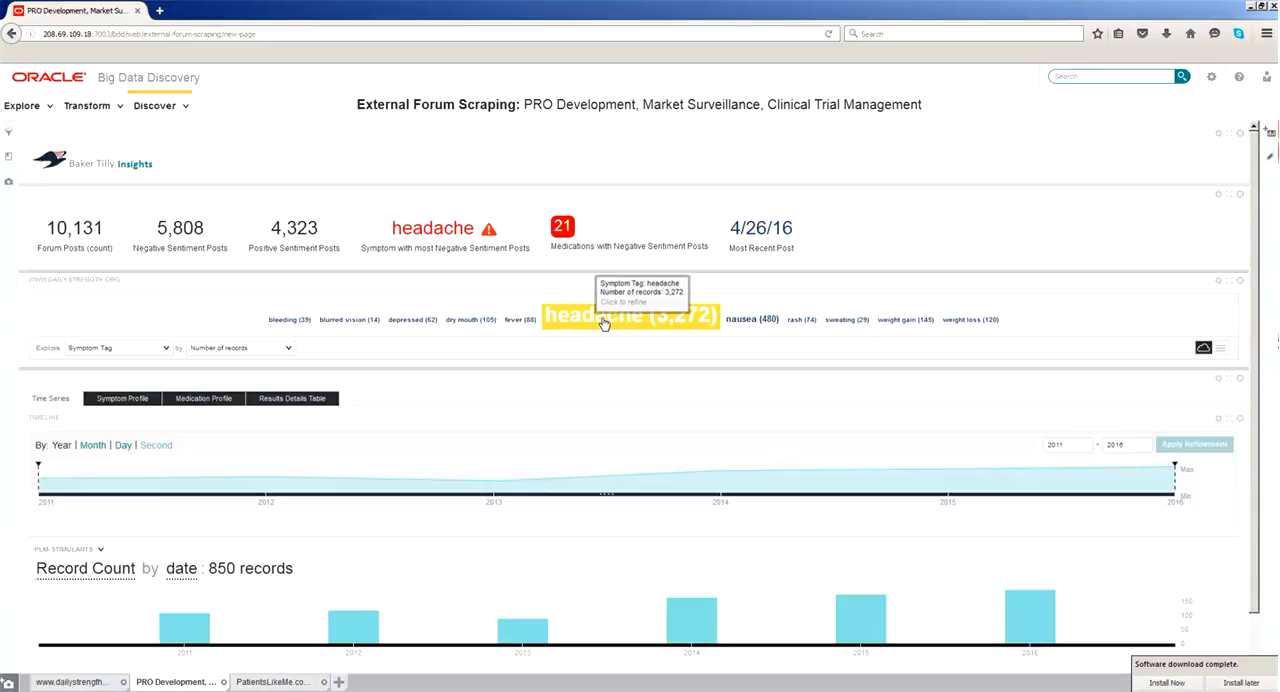
- Refine the dashboard to the bleeding symptom tag and review the other symptoms and summary metrics
left_click(300, 322)
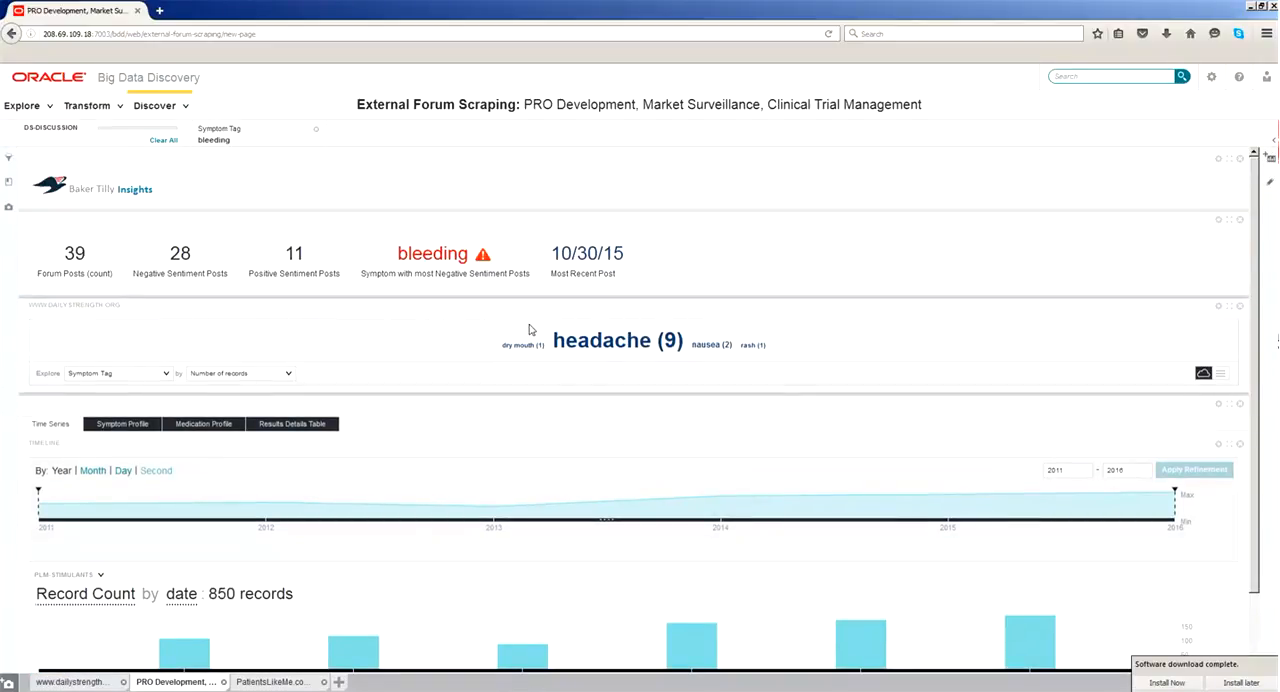
mouse_move(705, 343)
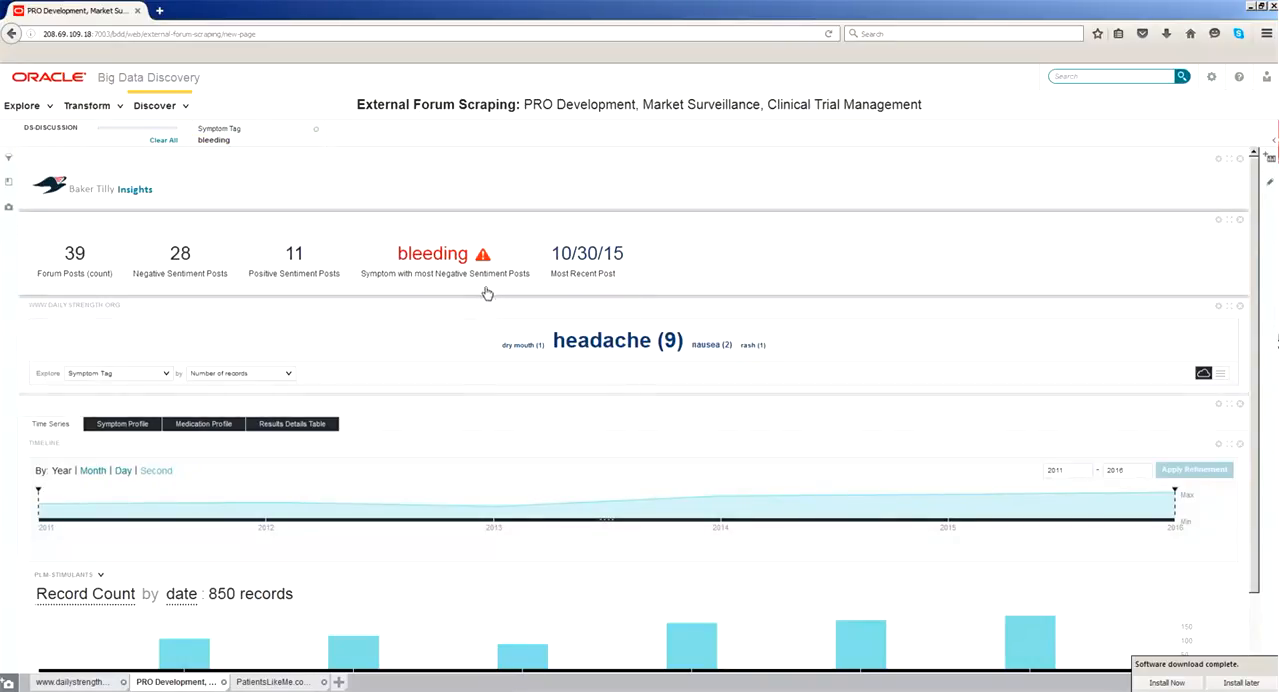
mouse_move(651, 343)
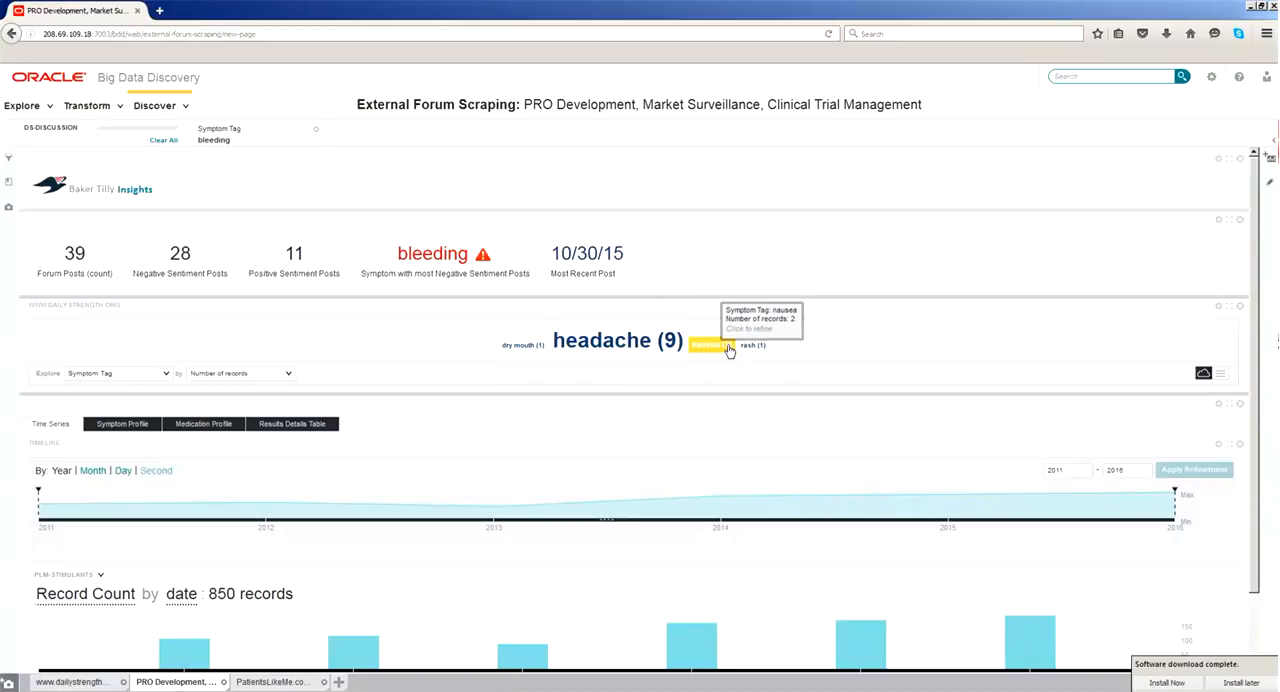
scroll(589, 337, "down", 1)
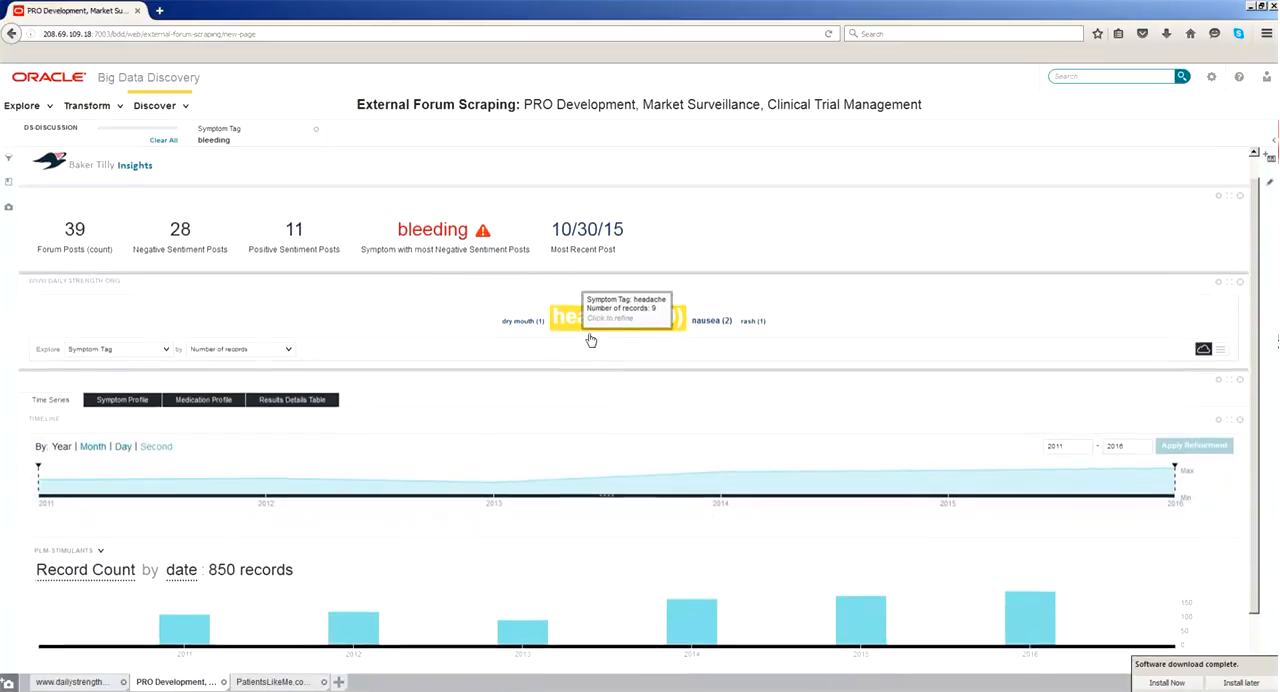
mouse_move(497, 250)
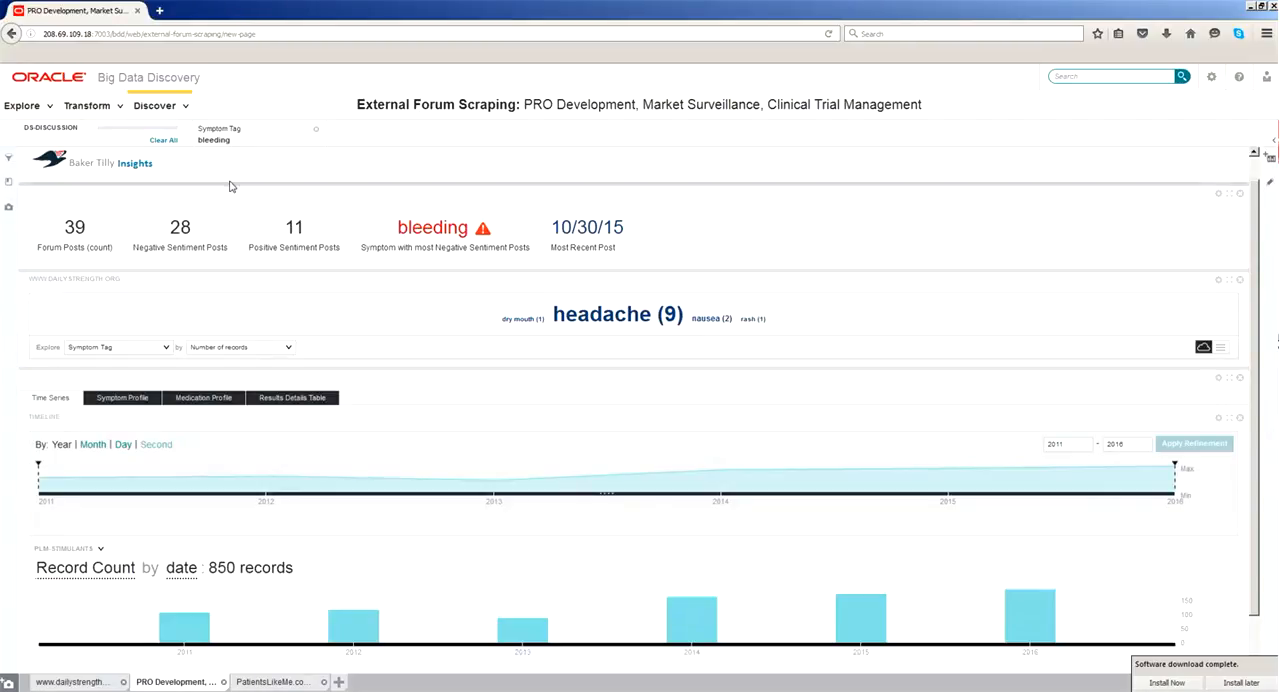
- Show the Medication Profile chart and refine the posts by the Lamictal medication tag
scroll(321, 309, "down", 1)
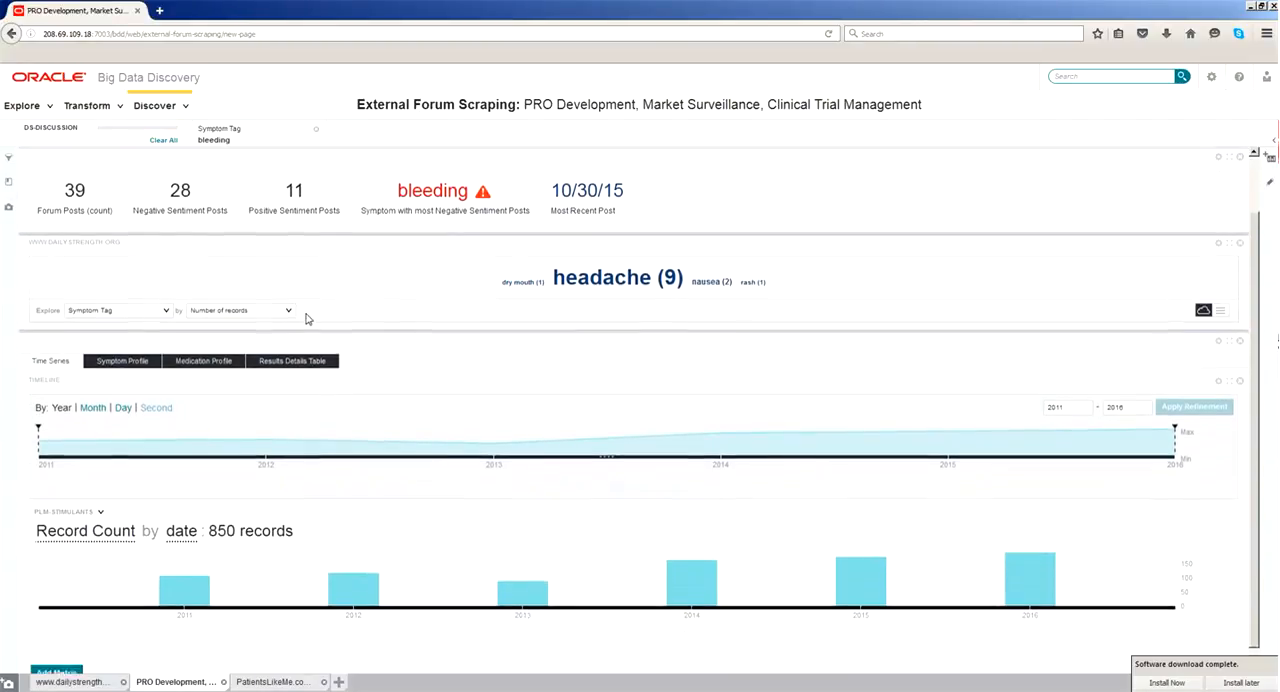
left_click(205, 347)
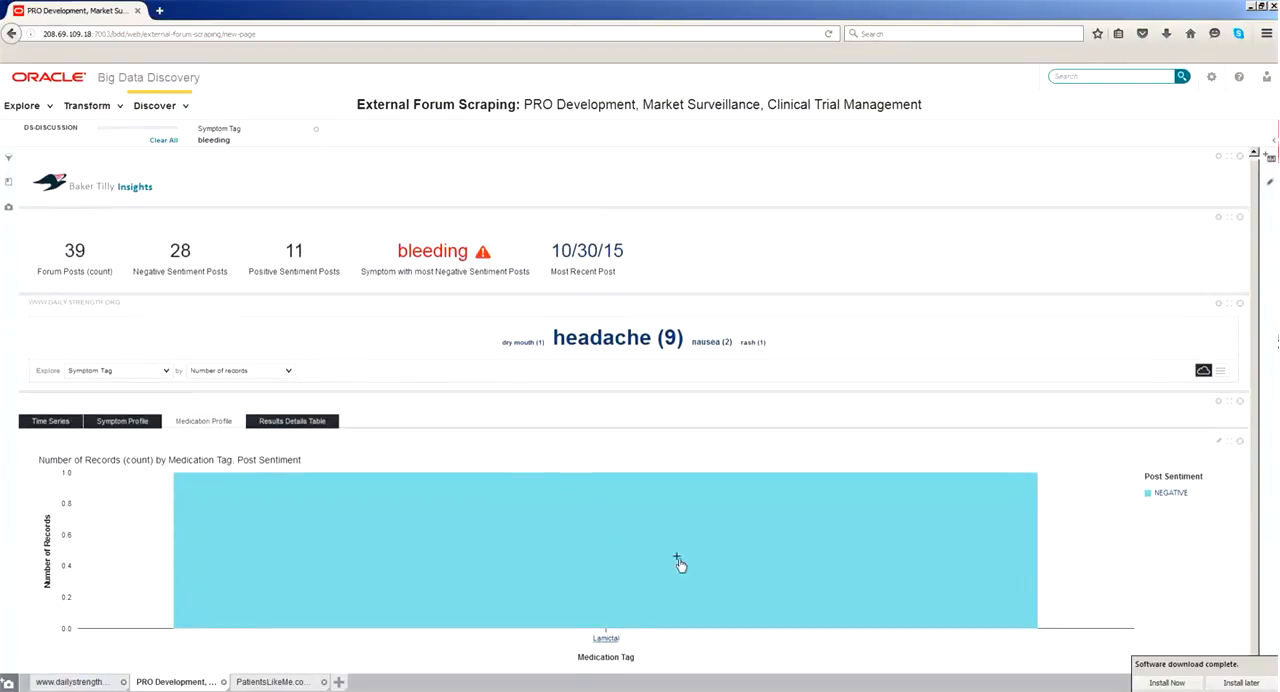
left_click(607, 639)
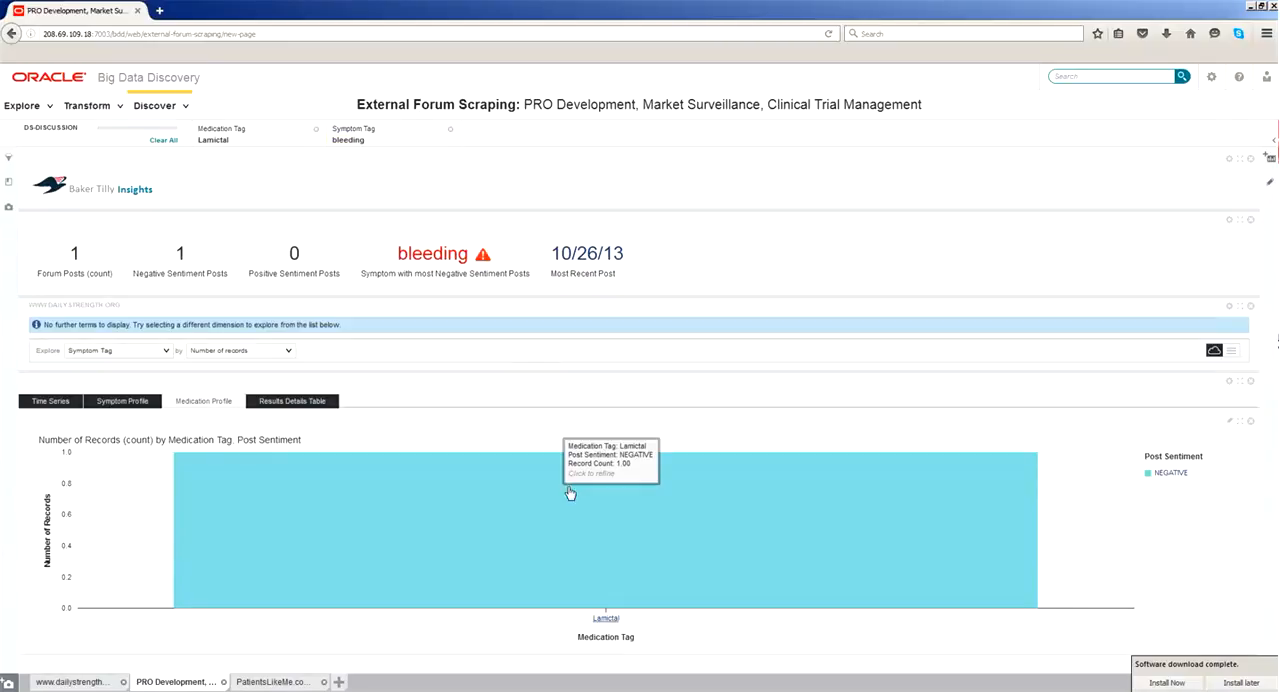
- Display the Results Details Table for the refined posts using the BDD Enriched Metadata column set
left_click(312, 404)
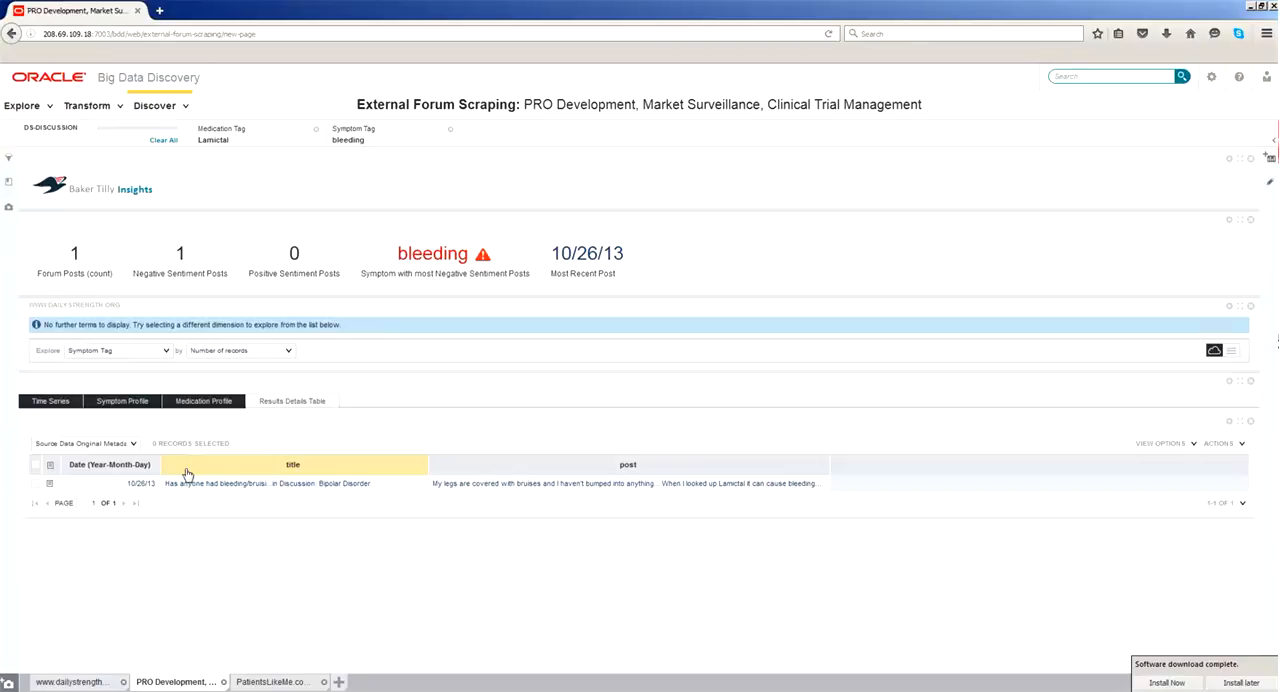
left_click(133, 446)
left_click(124, 471)
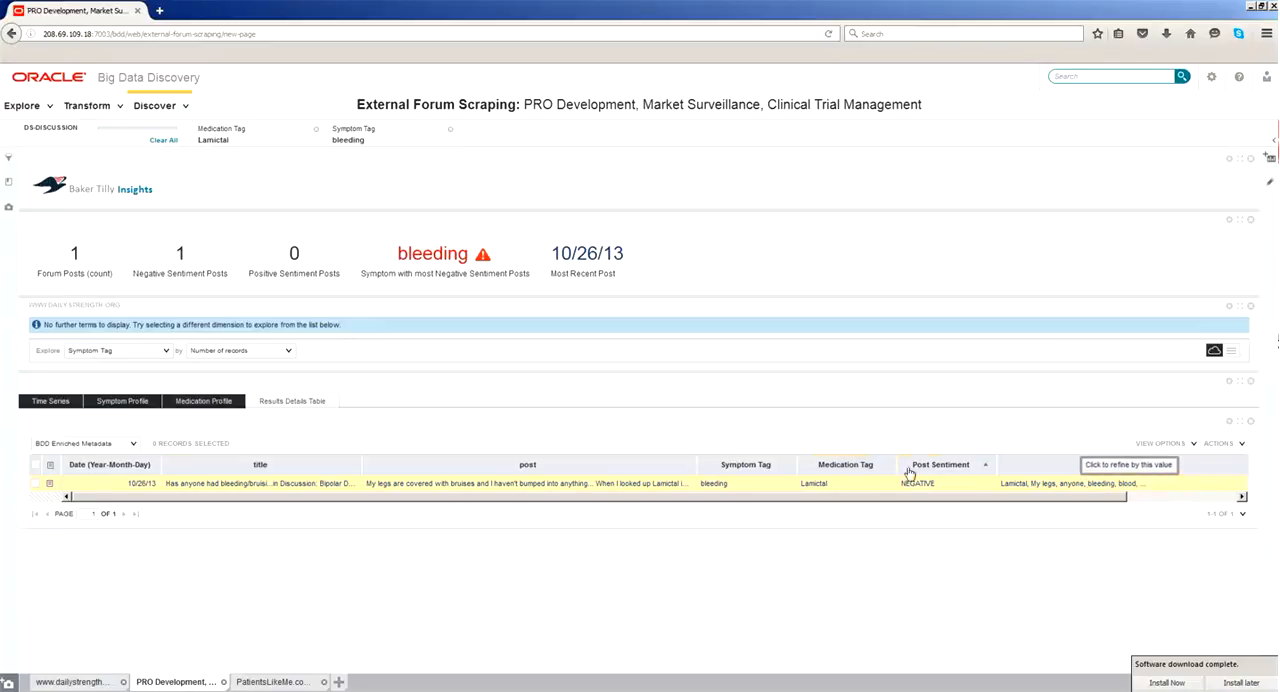
- Select the Lamictal bleeding post, read its full record details including the enriched attributes, and close them
left_click(53, 485)
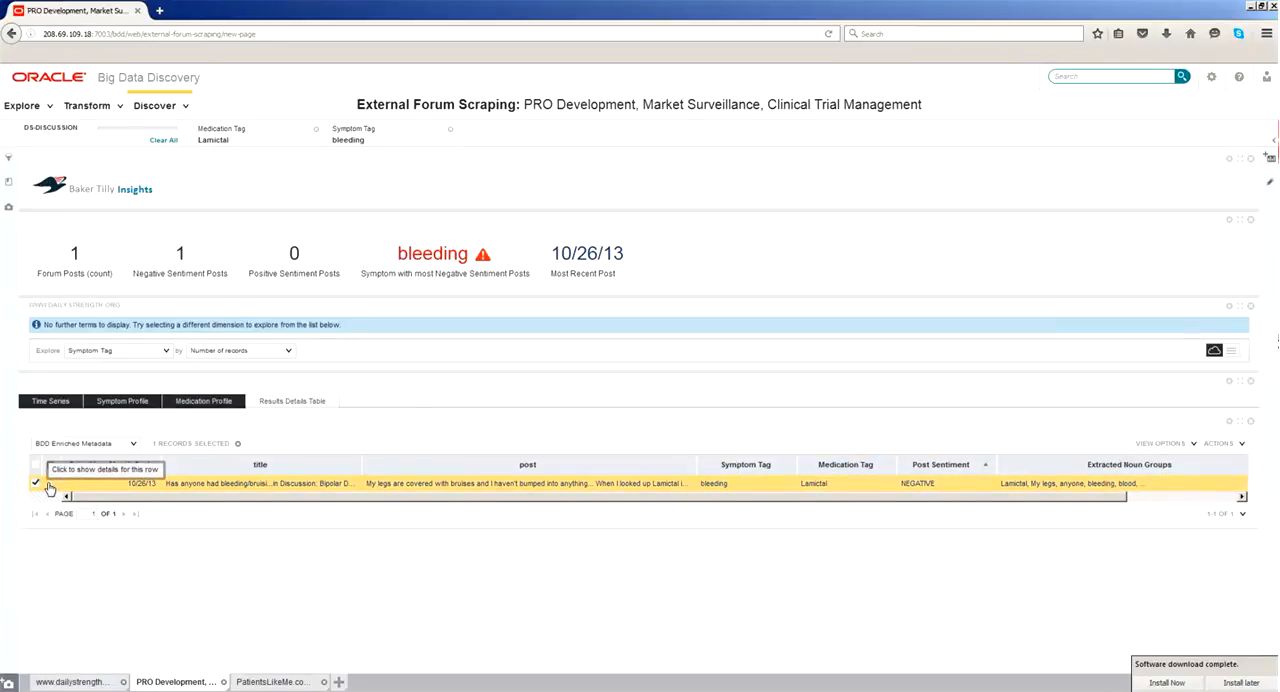
left_click(49, 487)
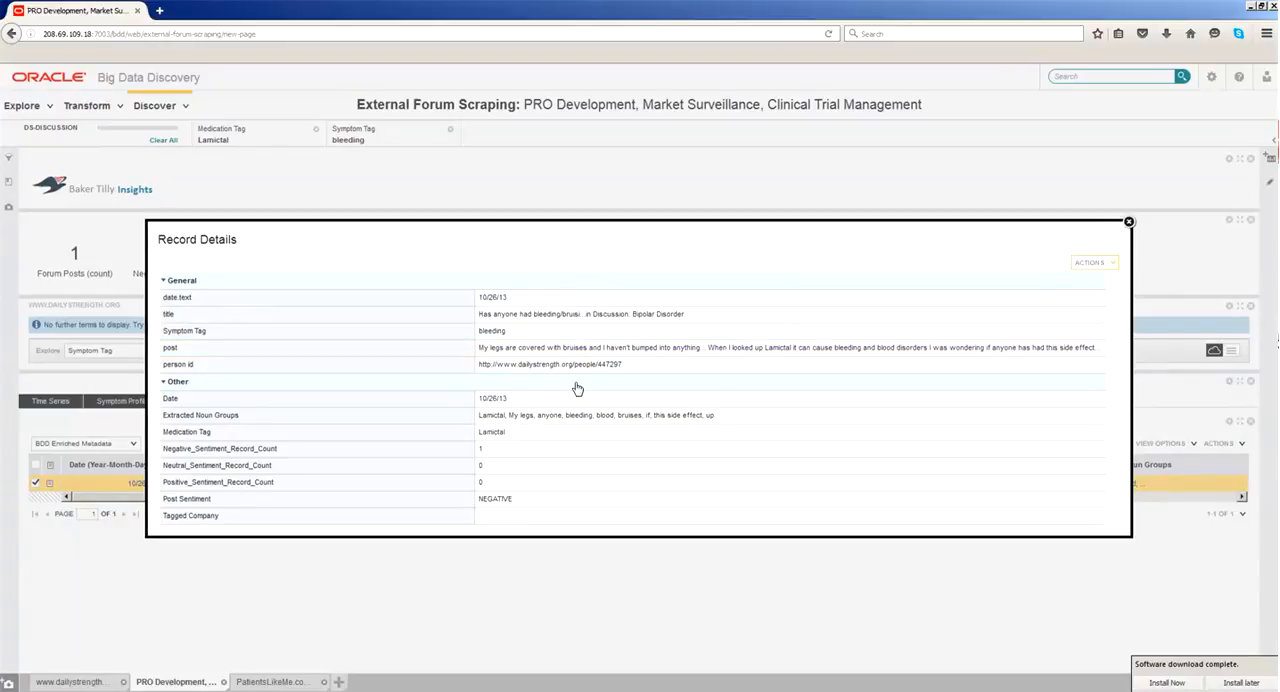
left_click(1129, 223)
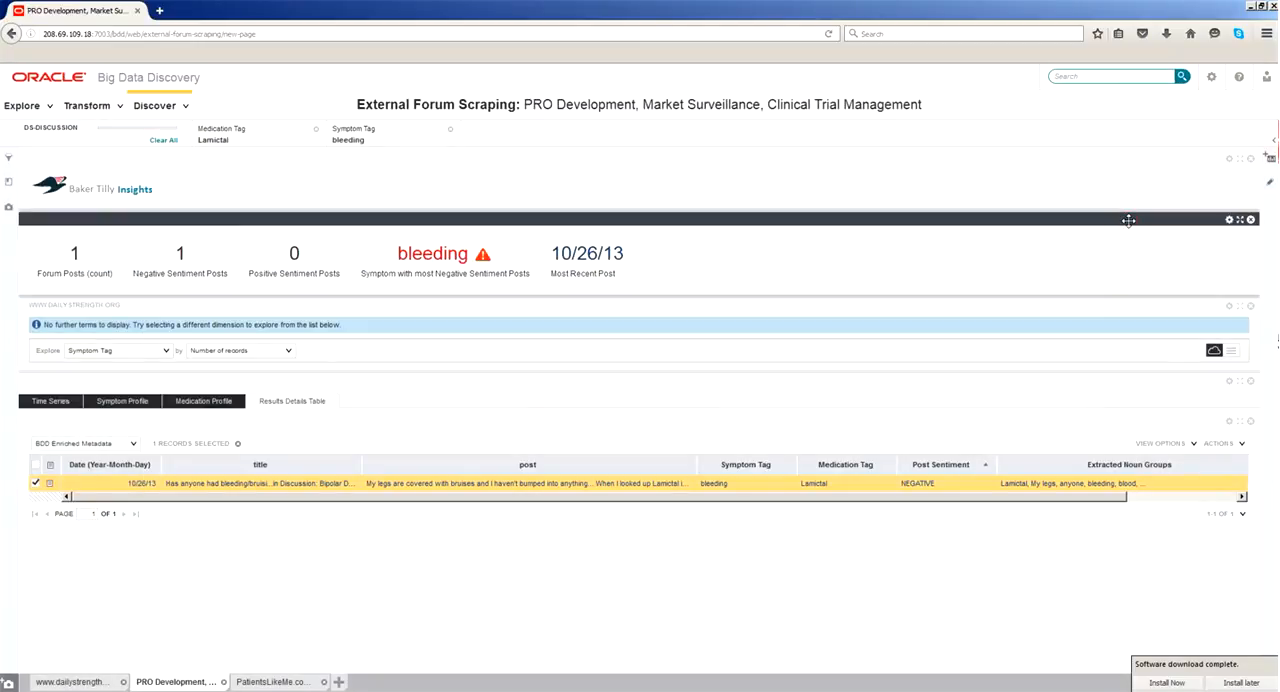